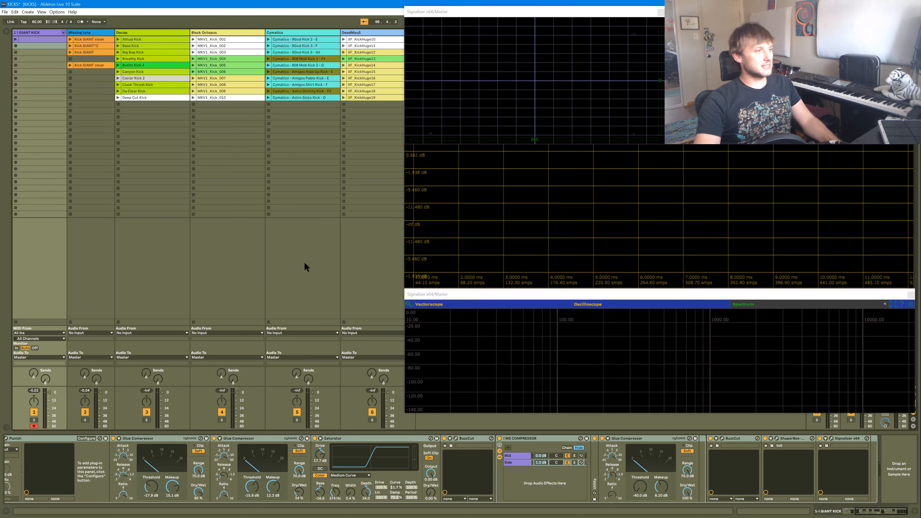
Step: Look over the Decap, Black Octopus, Cymatics and DeadMau5 kick sample tracks by selecting each in turn
click(233, 243)
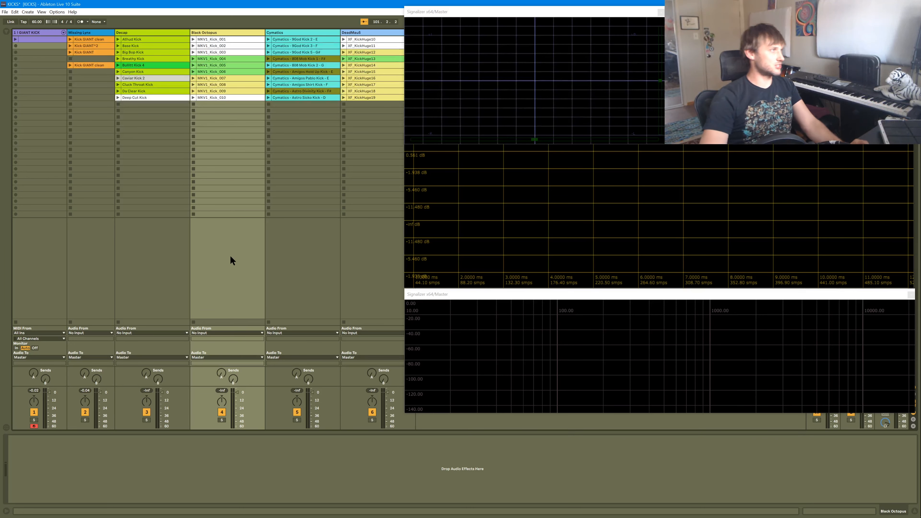
click(158, 32)
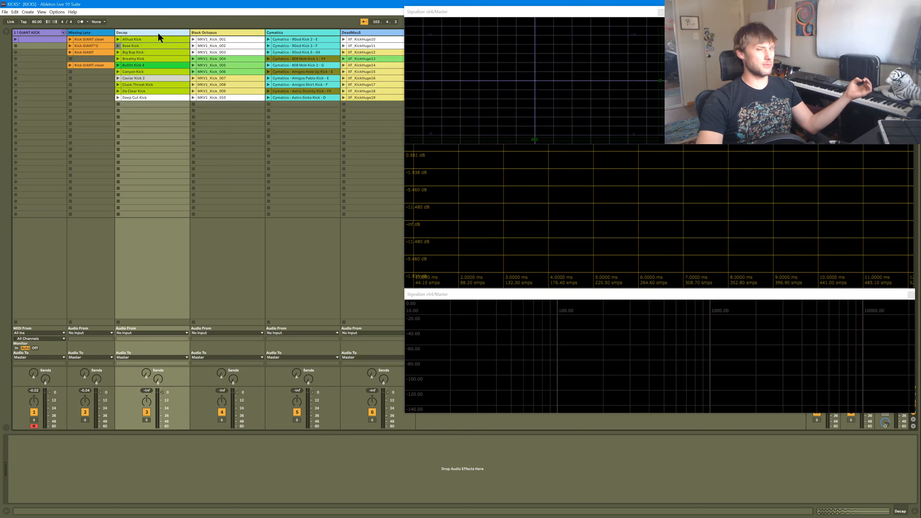
click(211, 32)
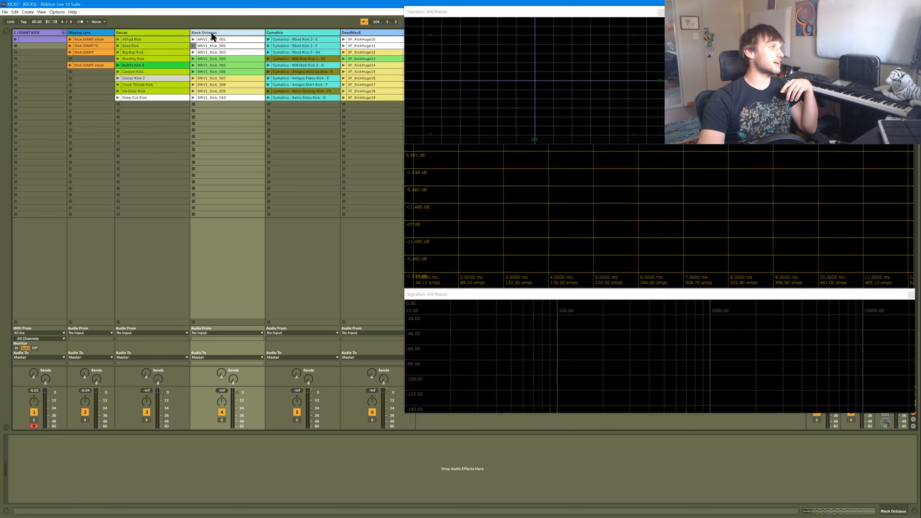
click(285, 31)
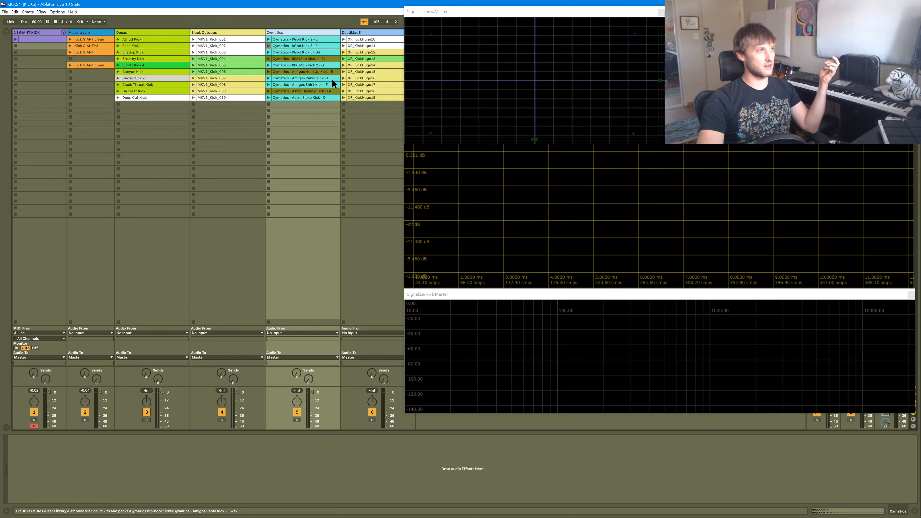
click(375, 32)
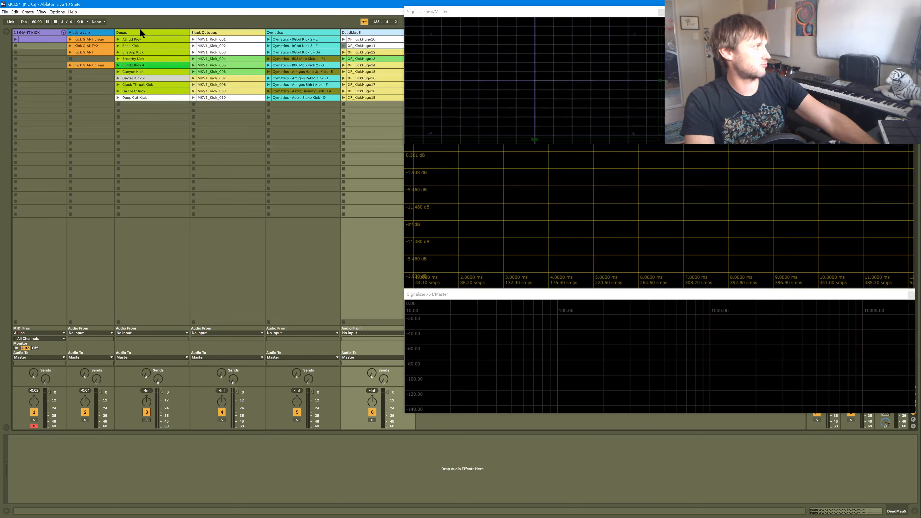
Step: Audition the first three kick samples on the Decap track, ending with Big Bop Kick
click(118, 39)
click(118, 45)
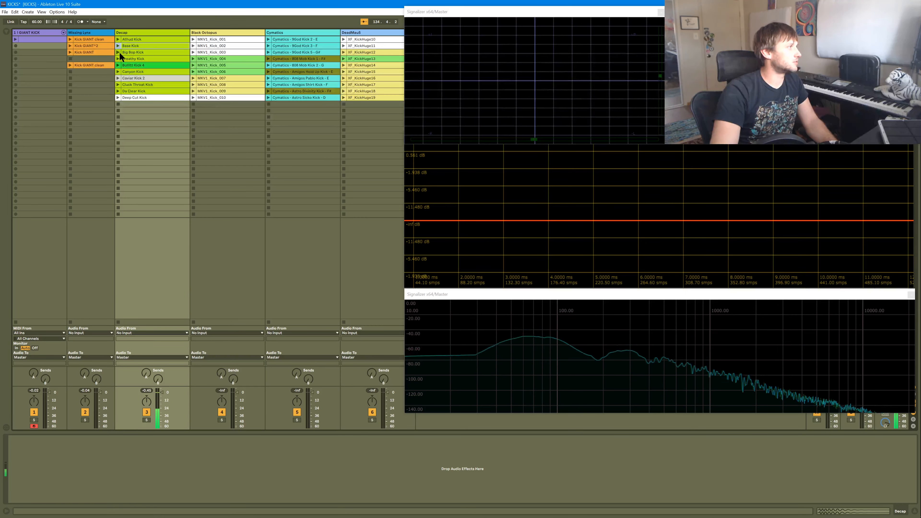
click(119, 52)
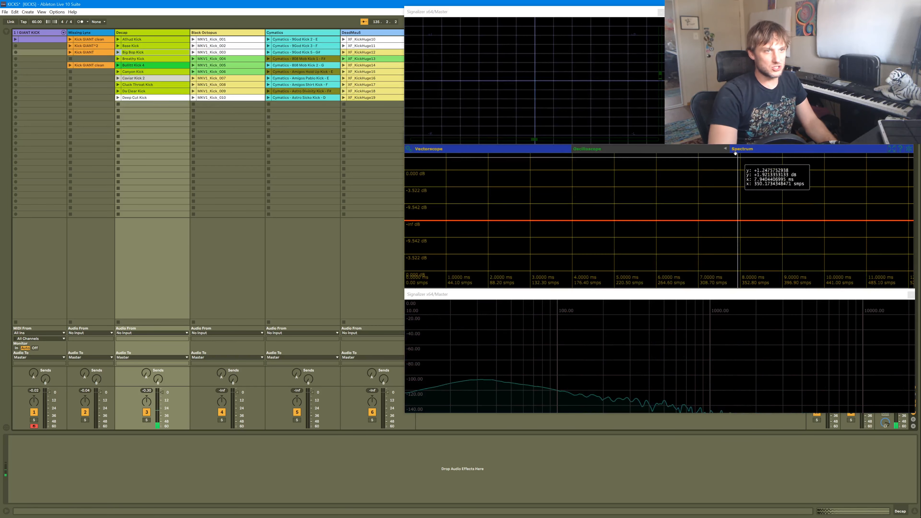
Step: Set the oscilloscope's window size to about 1837 ms and collapse its settings
click(738, 159)
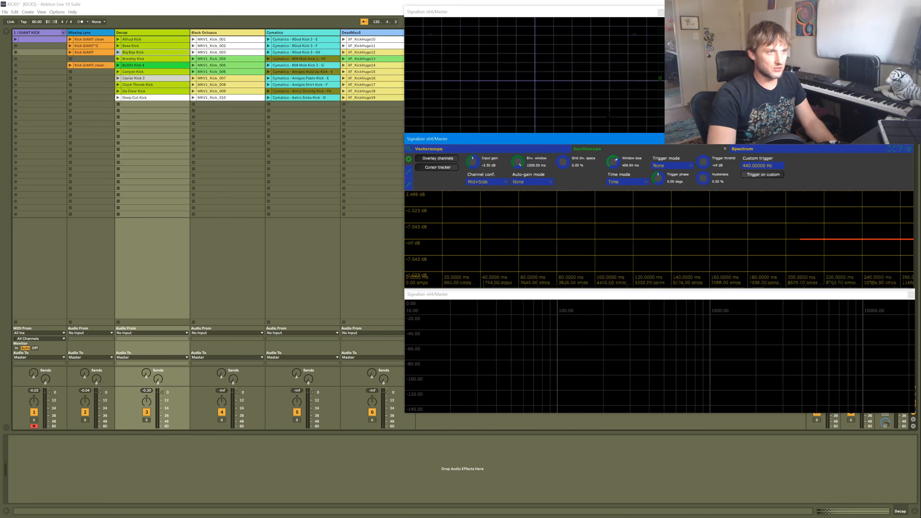
drag(609, 115, 647, 95)
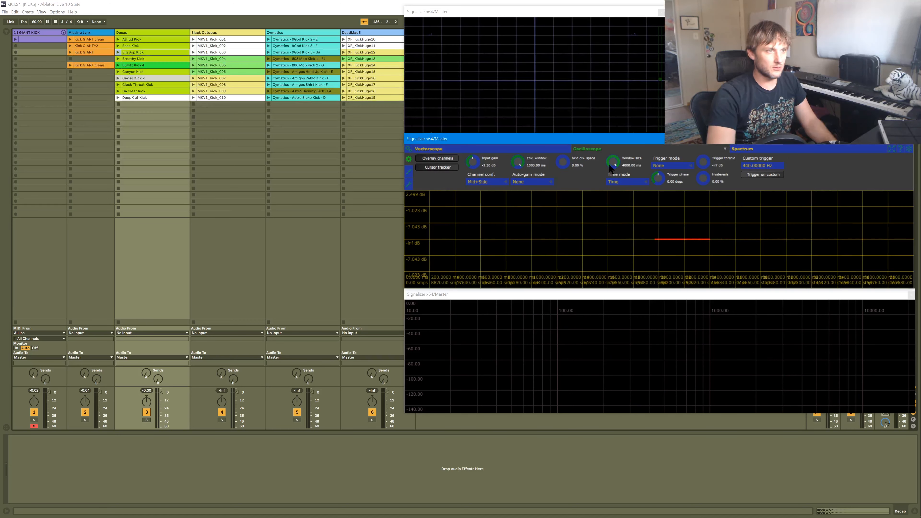
drag(611, 165, 614, 178)
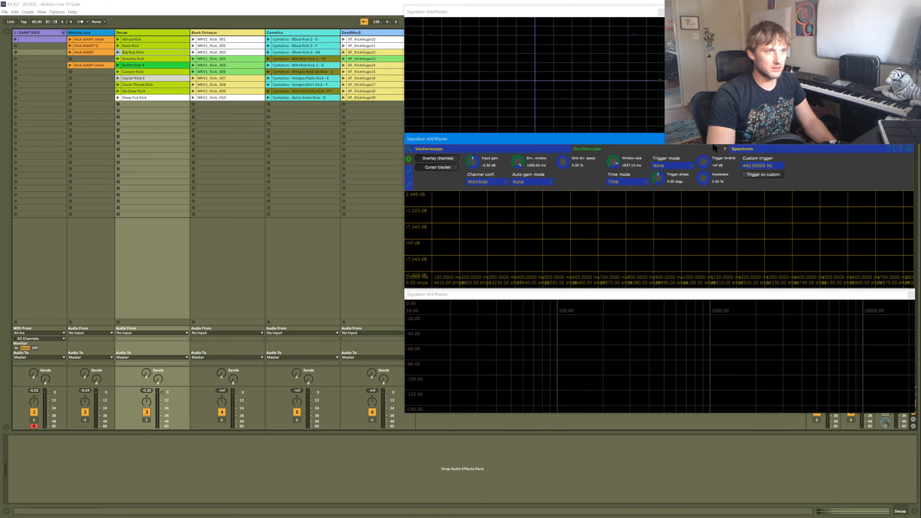
click(725, 149)
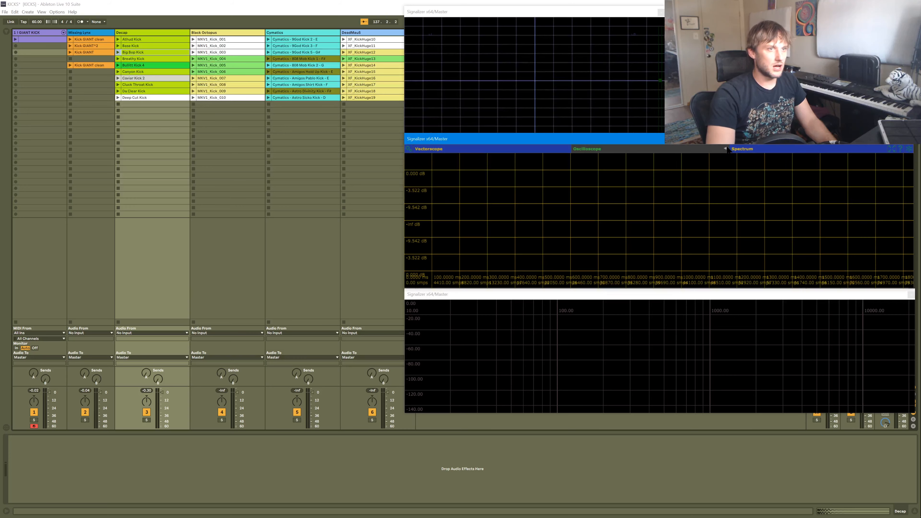
Step: Audition all ten Decap kicks in order down to Deep Cut Kick, watching their waveforms and spectra
click(118, 39)
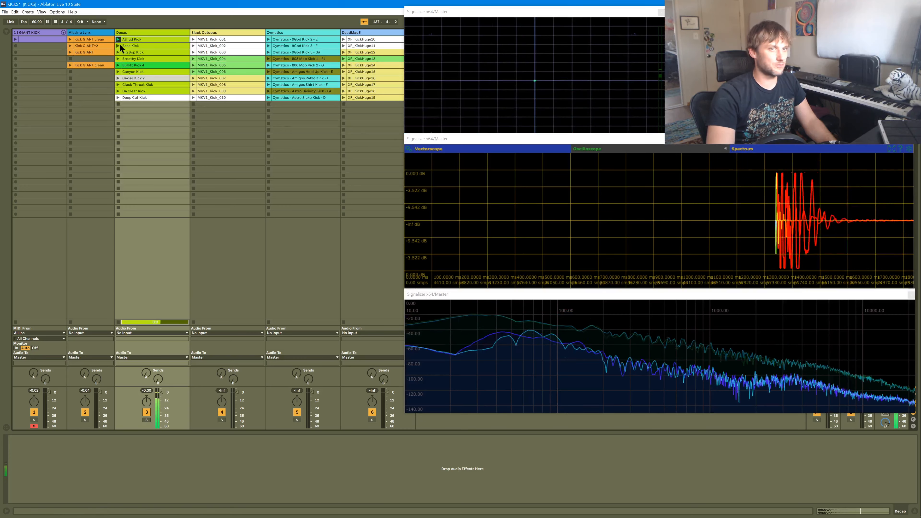
click(119, 44)
click(119, 51)
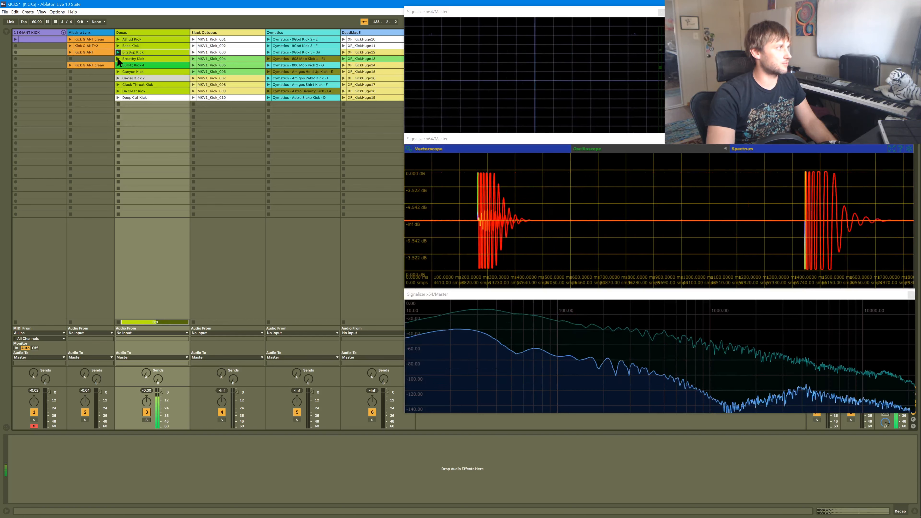
click(117, 57)
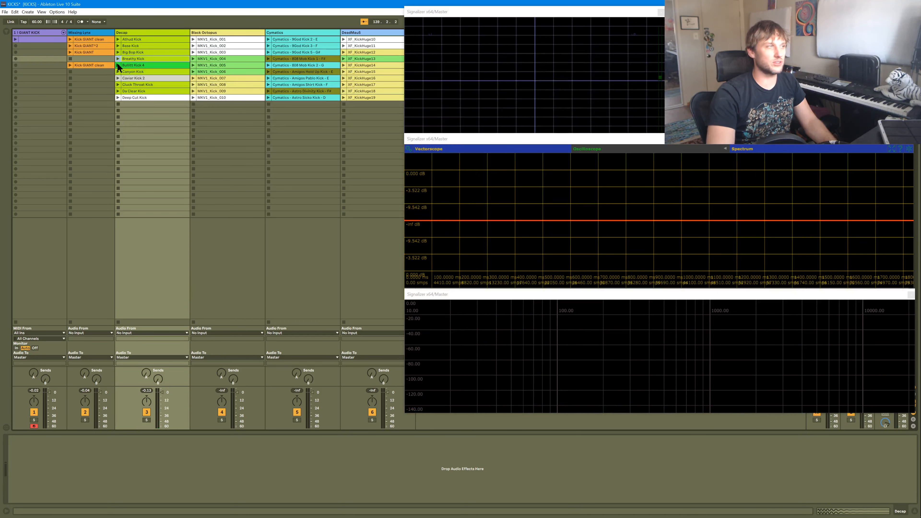
click(118, 64)
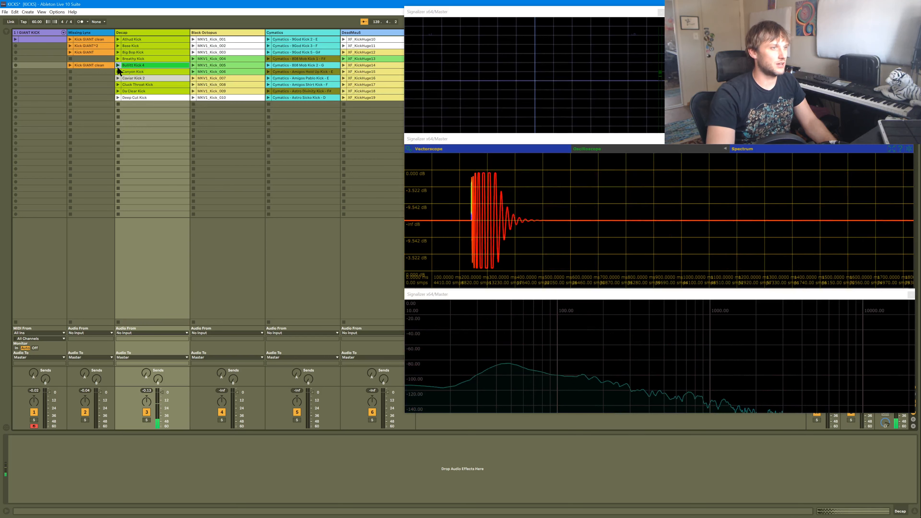
click(117, 71)
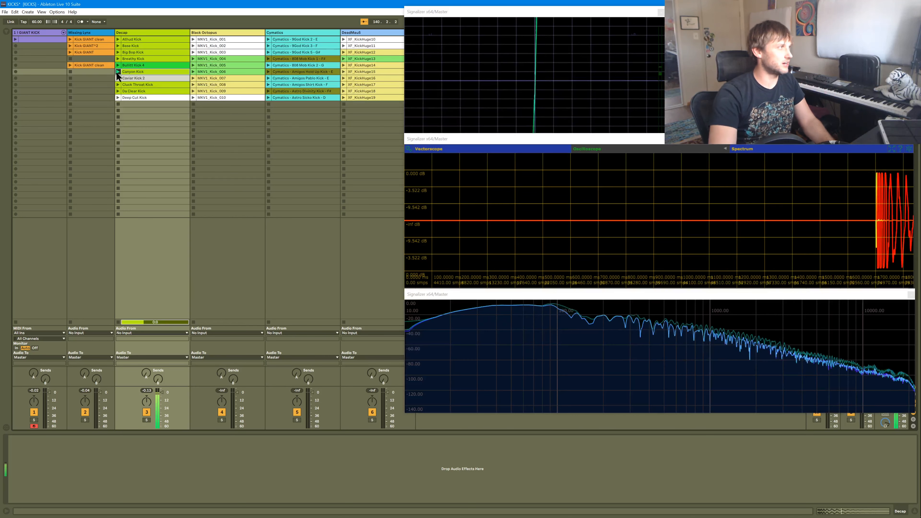
click(118, 78)
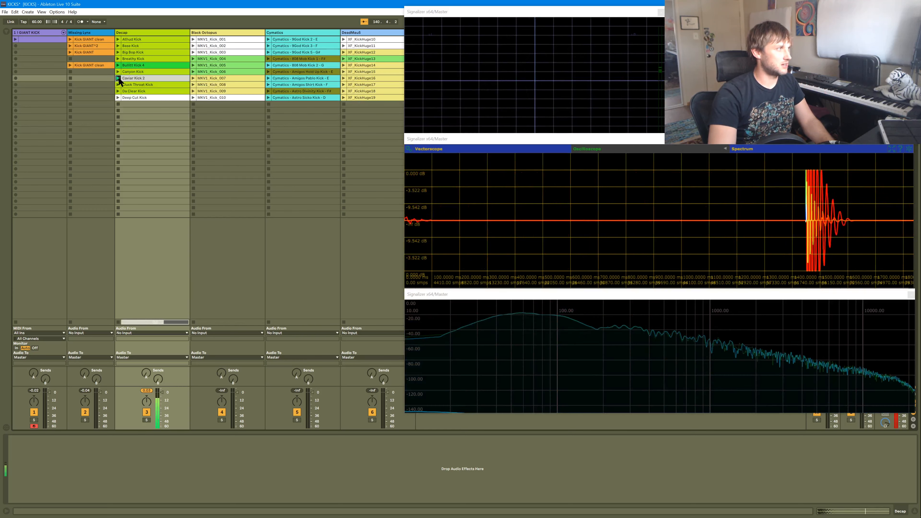
click(118, 83)
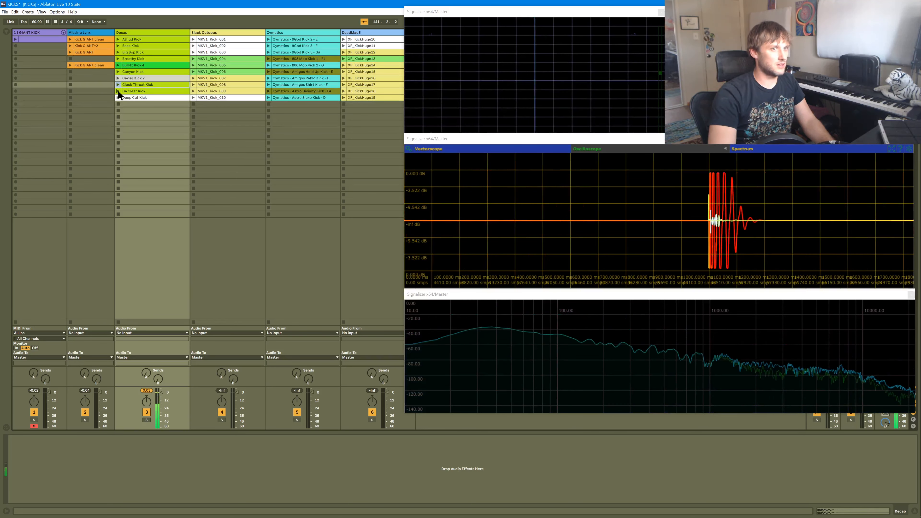
click(118, 90)
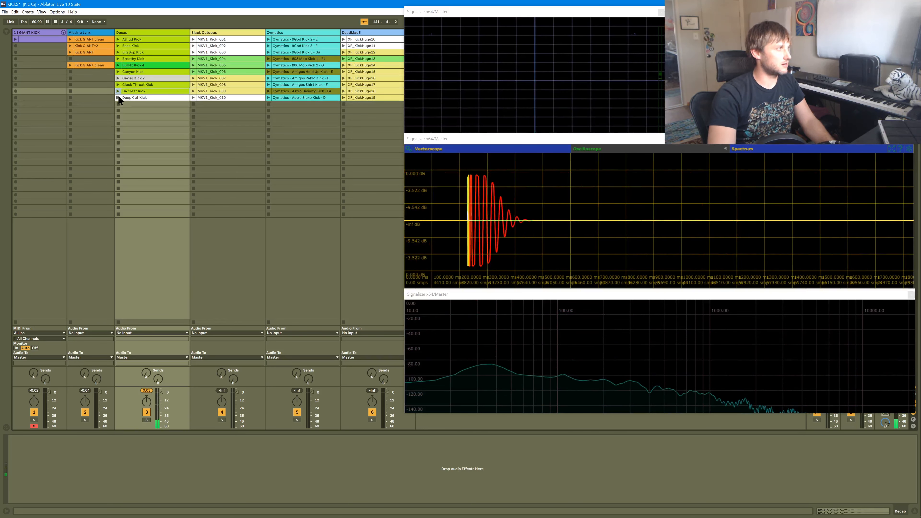
click(119, 97)
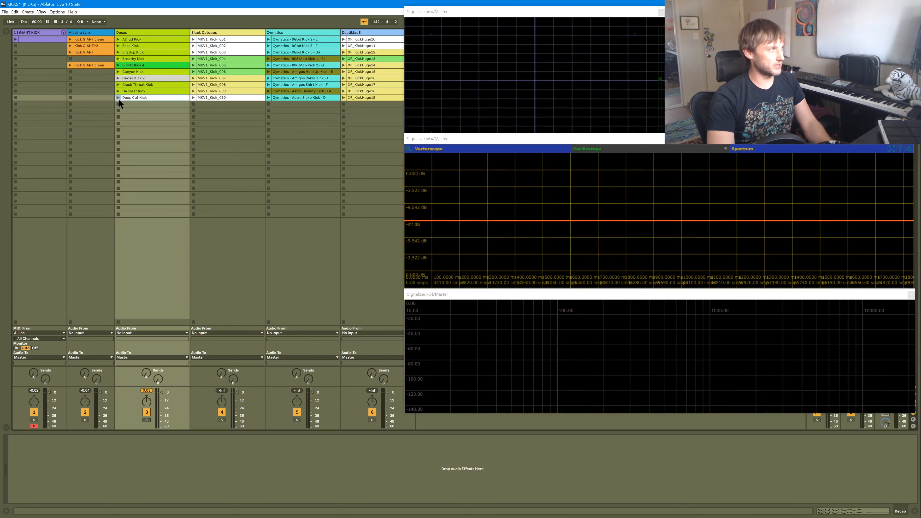
click(117, 97)
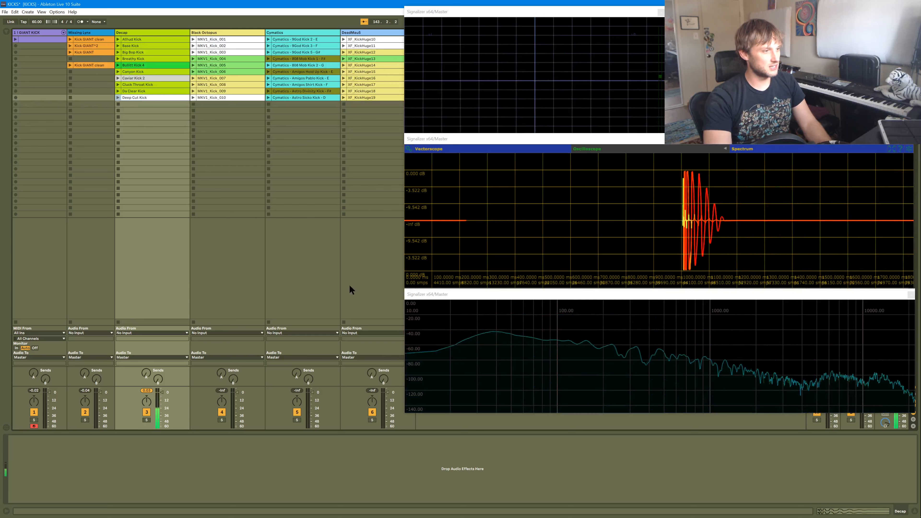
Step: Play MKV1_Kick_001 on the Black Octopus track repeatedly and examine its low-frequency spectrum
mouse_move(470, 317)
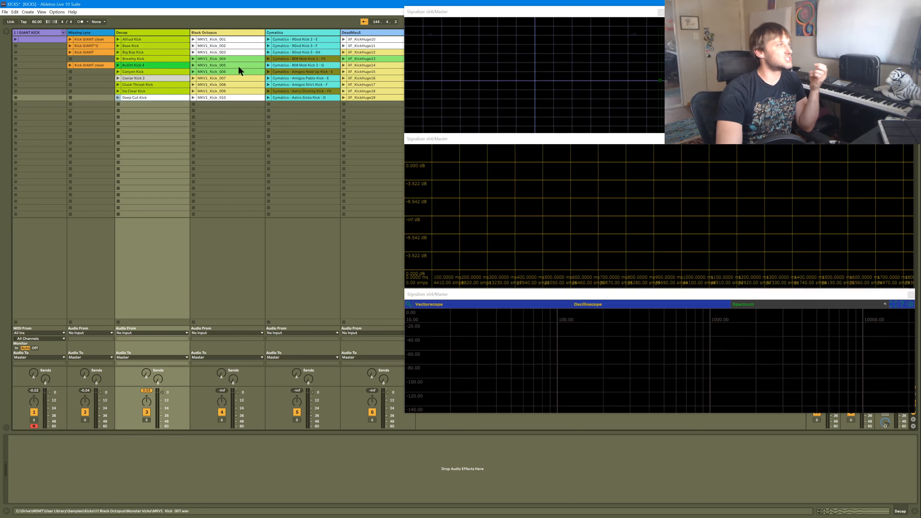
click(193, 39)
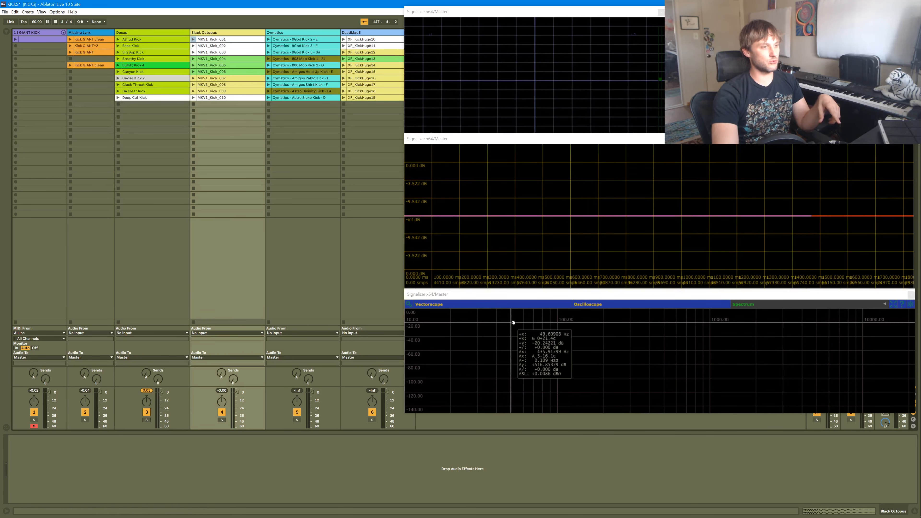
click(193, 39)
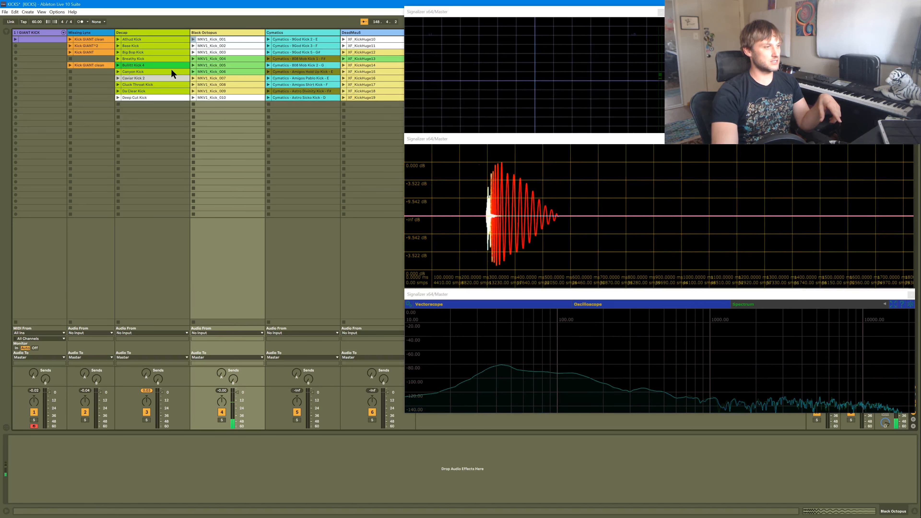
click(193, 39)
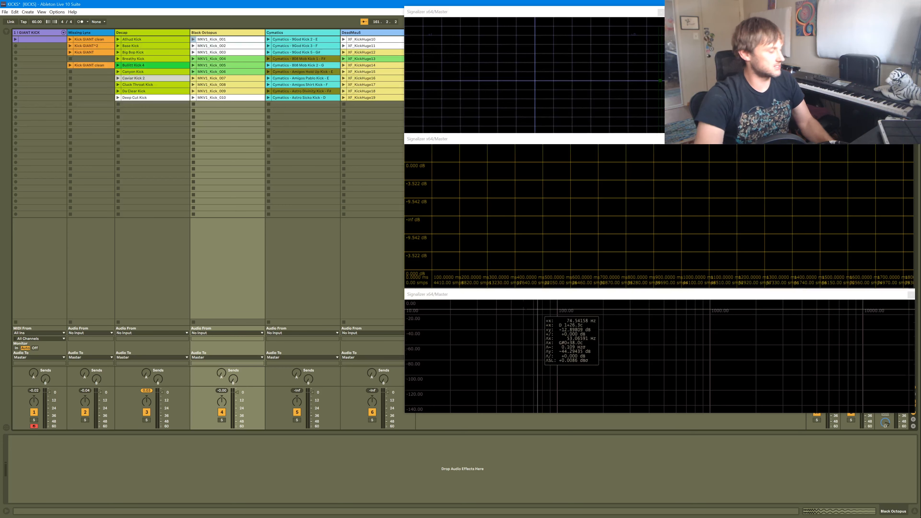
Step: Audition the remaining Black Octopus kicks in order, from MKV1_Kick_002 to MKV1_Kick_010
click(193, 46)
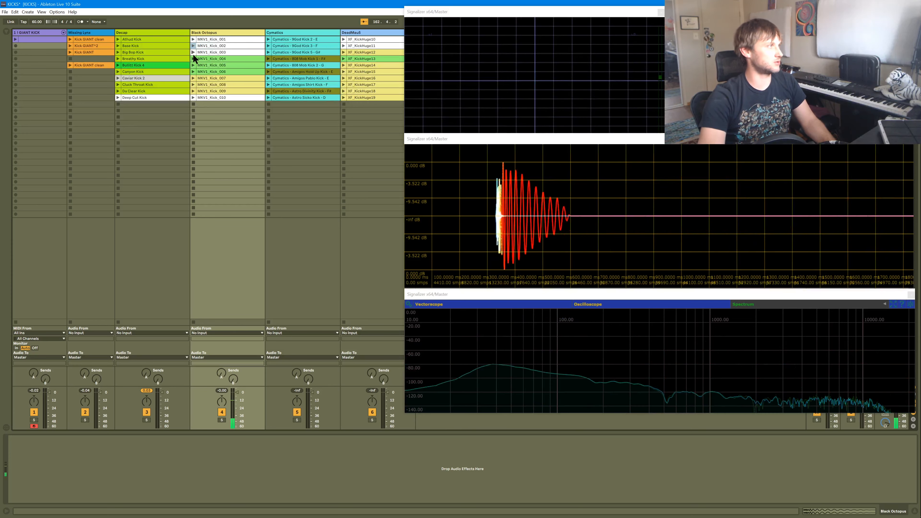
click(193, 52)
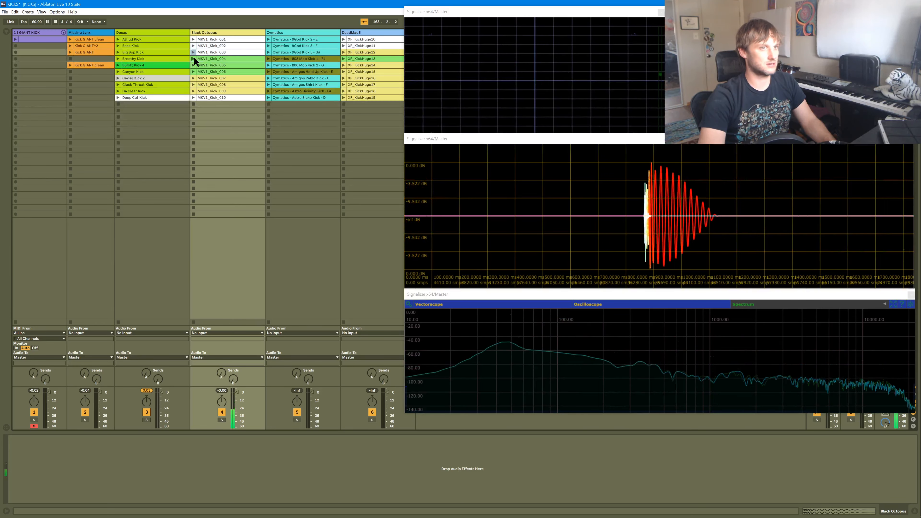
click(193, 57)
click(196, 64)
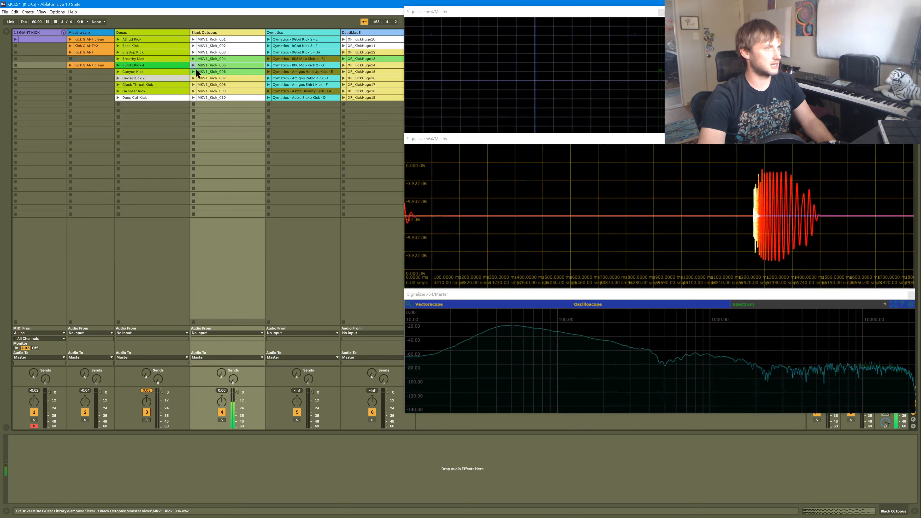
click(196, 70)
click(195, 76)
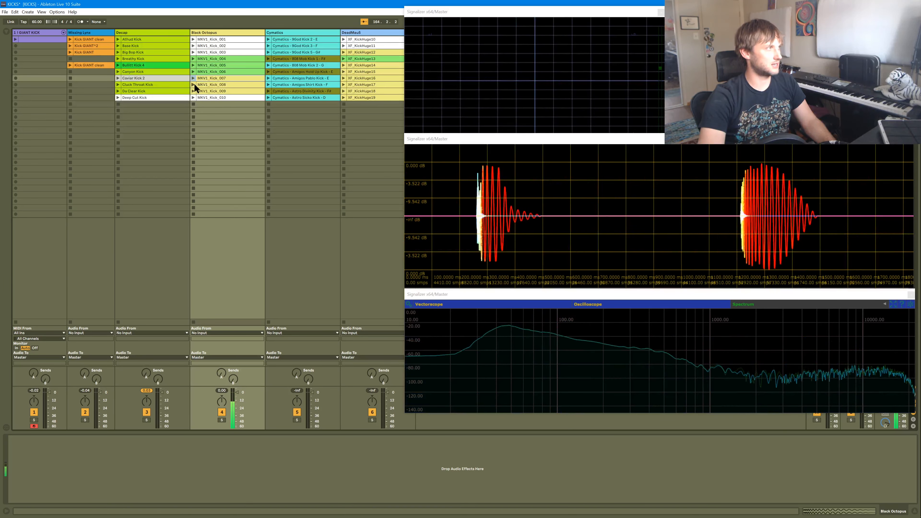
click(194, 84)
click(194, 91)
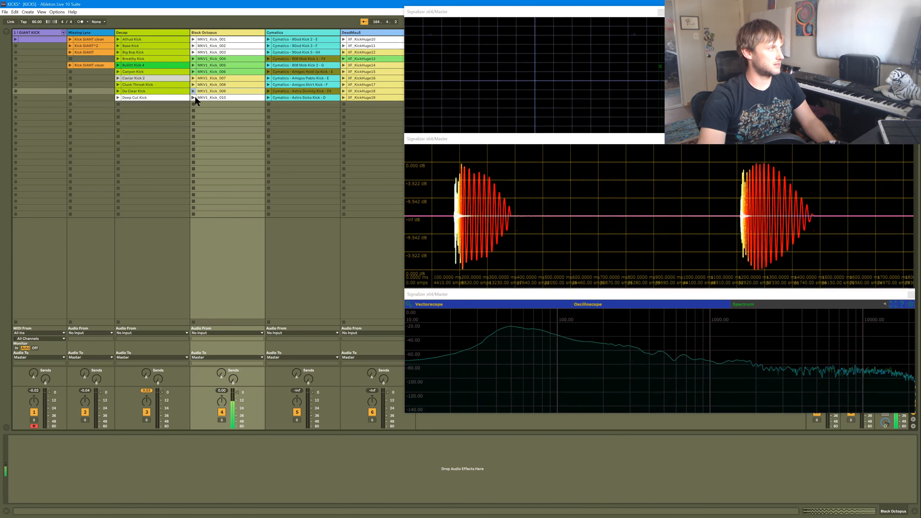
click(194, 97)
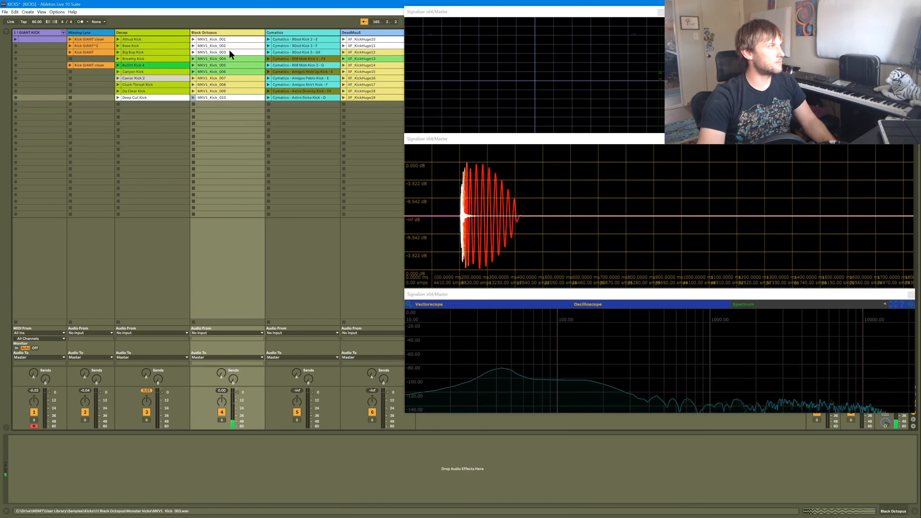
Step: Audition all ten Cymatics kicks in order and view the clip waveform of the last one, Astro Sicko Kick
click(267, 39)
click(270, 45)
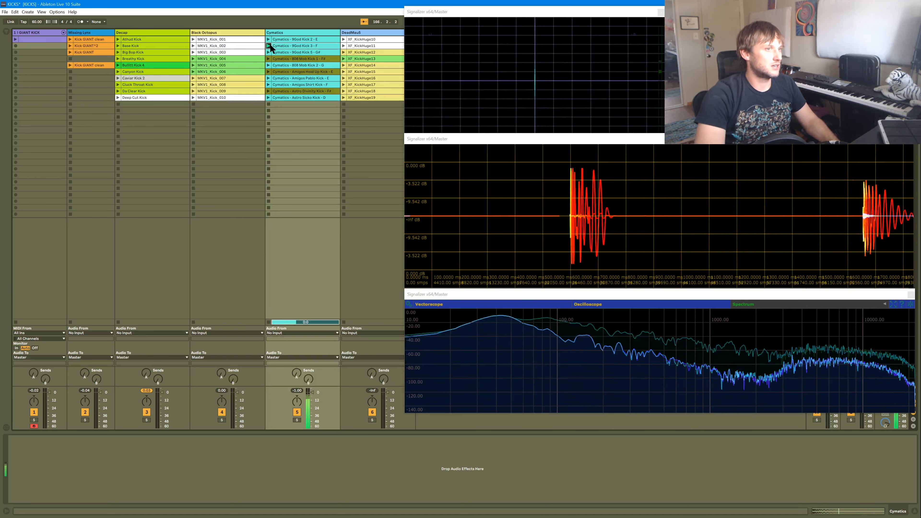
click(270, 52)
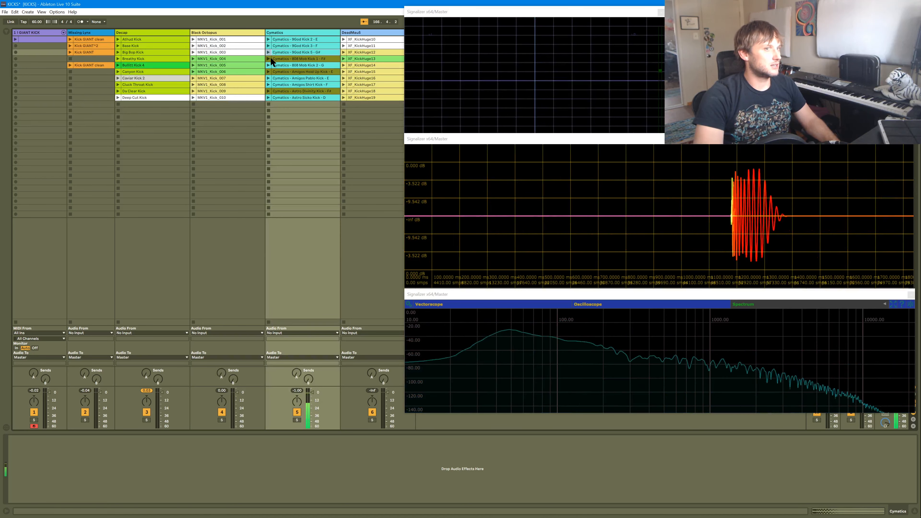
click(269, 58)
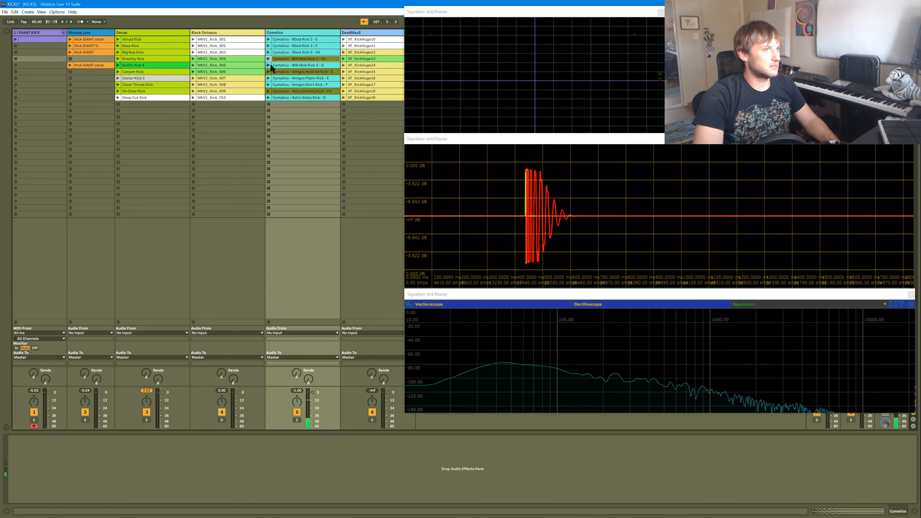
click(270, 65)
click(270, 70)
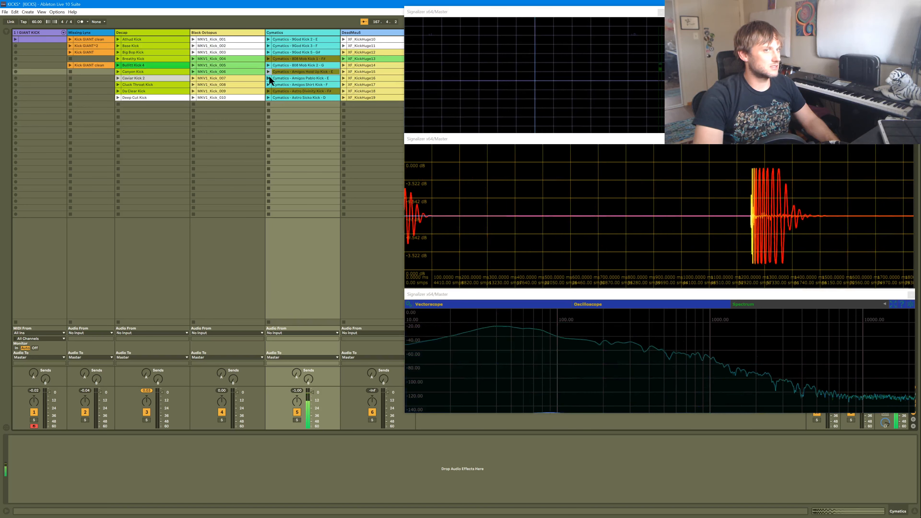
click(269, 78)
click(269, 84)
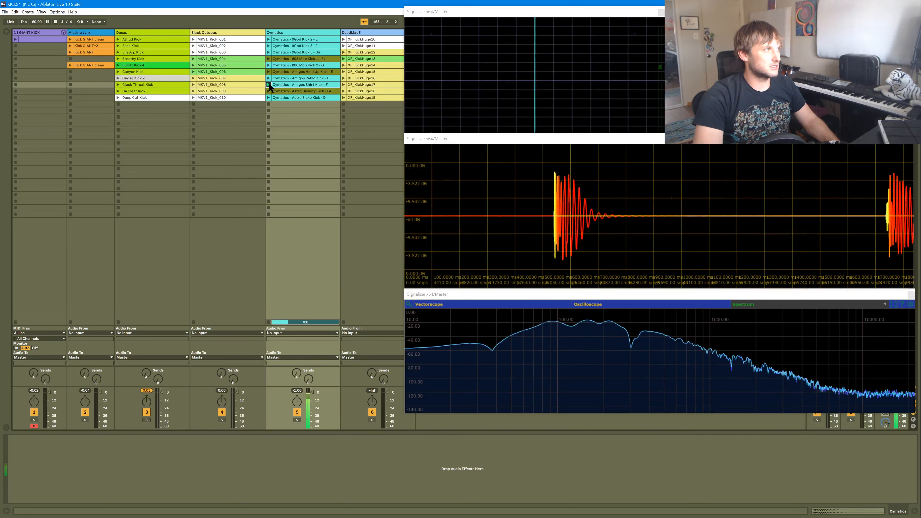
click(268, 90)
click(270, 97)
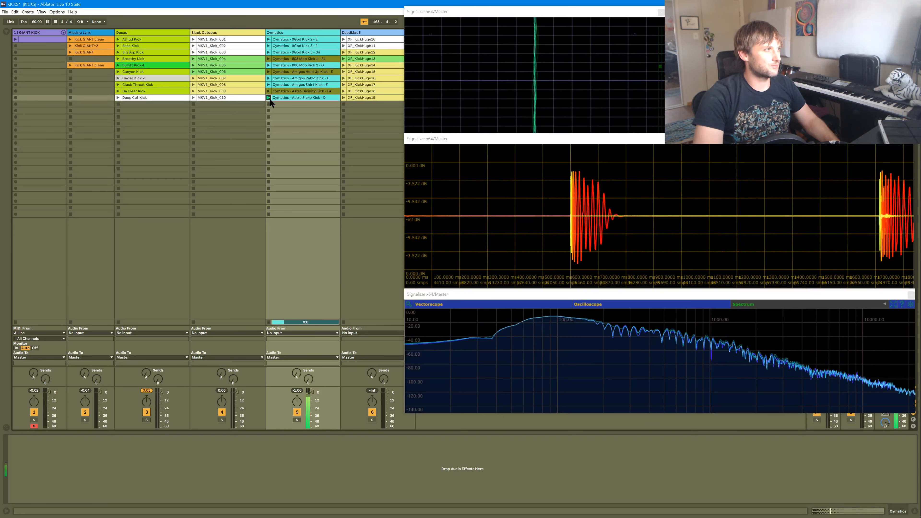
double_click(283, 96)
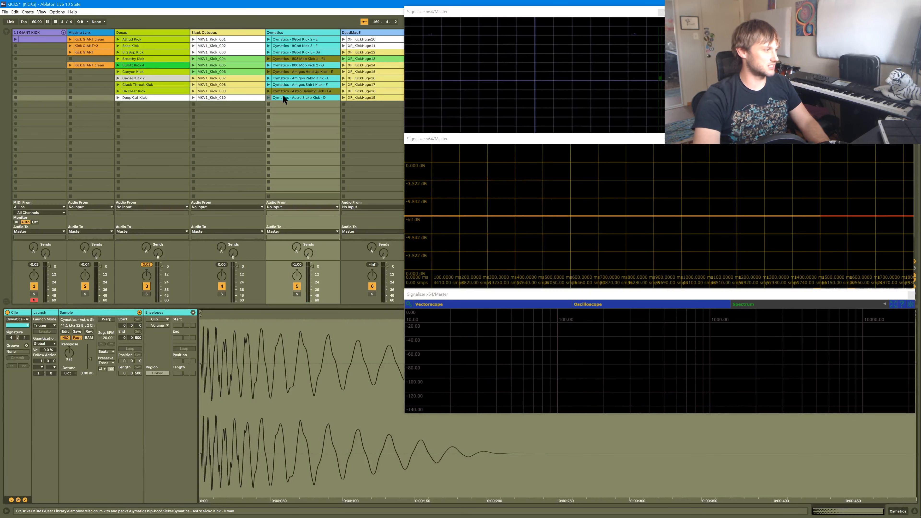
key(shift+Tab)
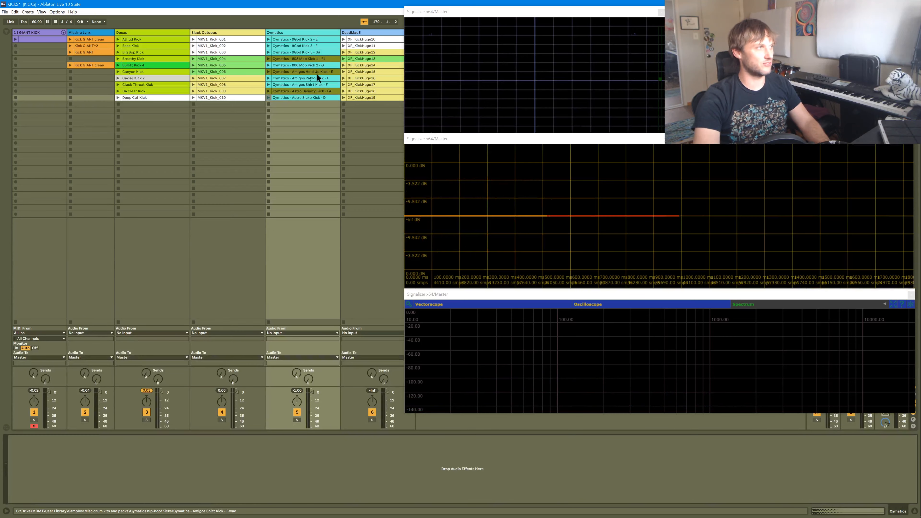
Step: Replay the first five Cymatics kicks and examine their waveforms and low-frequency spectra
click(366, 41)
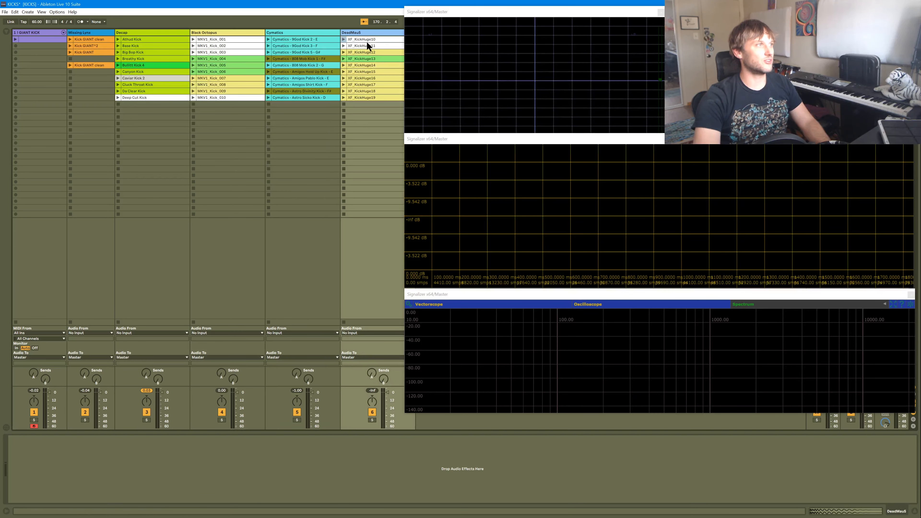
click(267, 44)
click(267, 40)
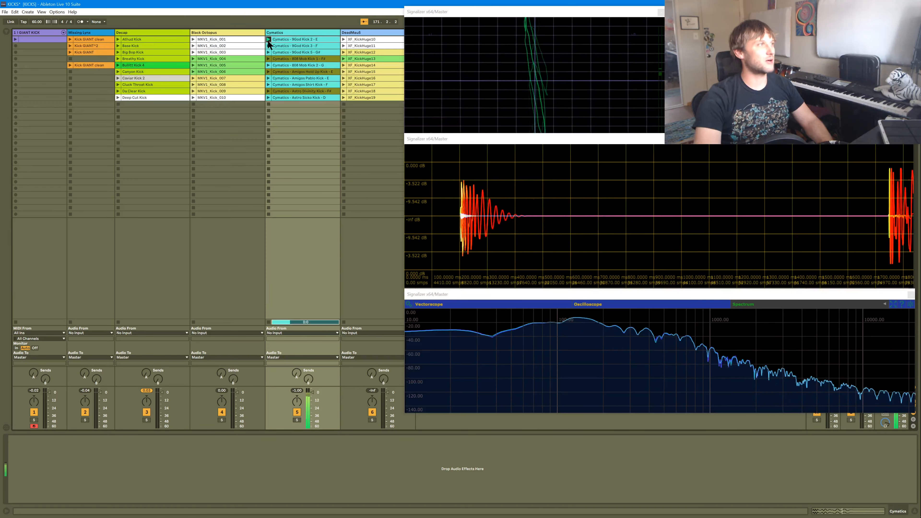
click(269, 52)
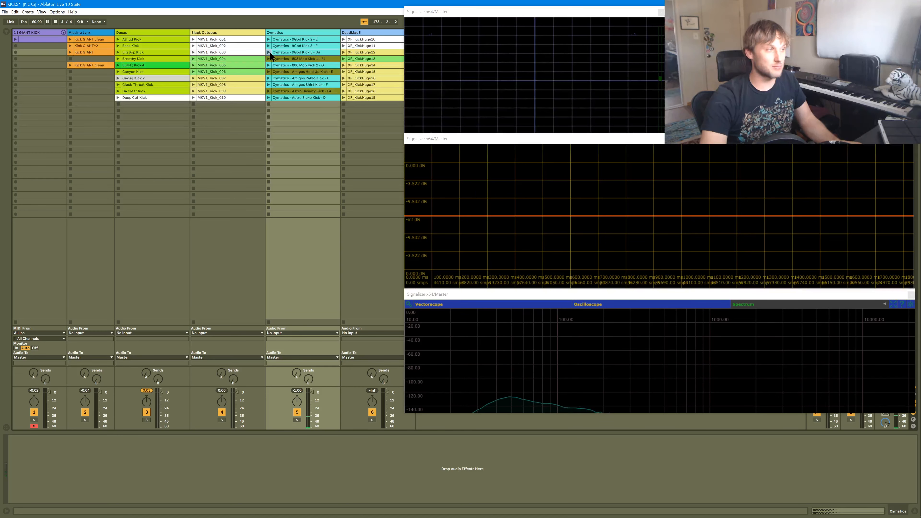
click(270, 58)
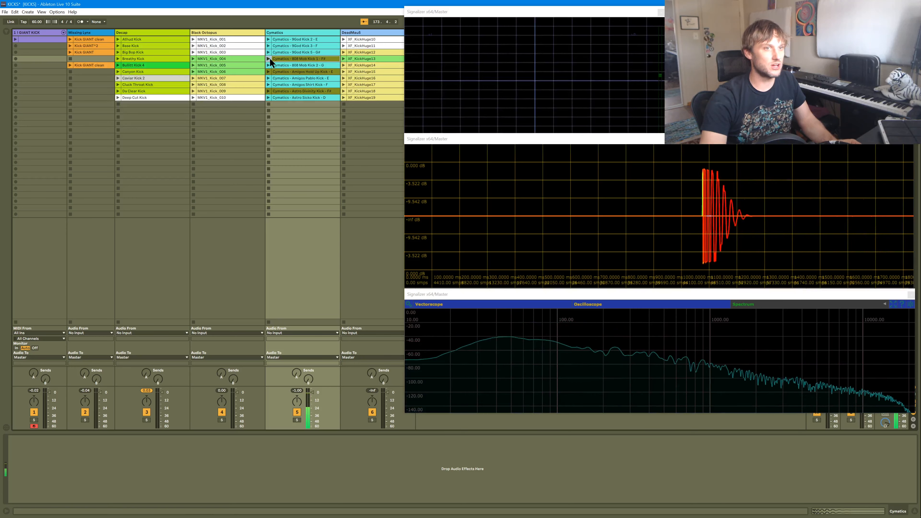
click(270, 65)
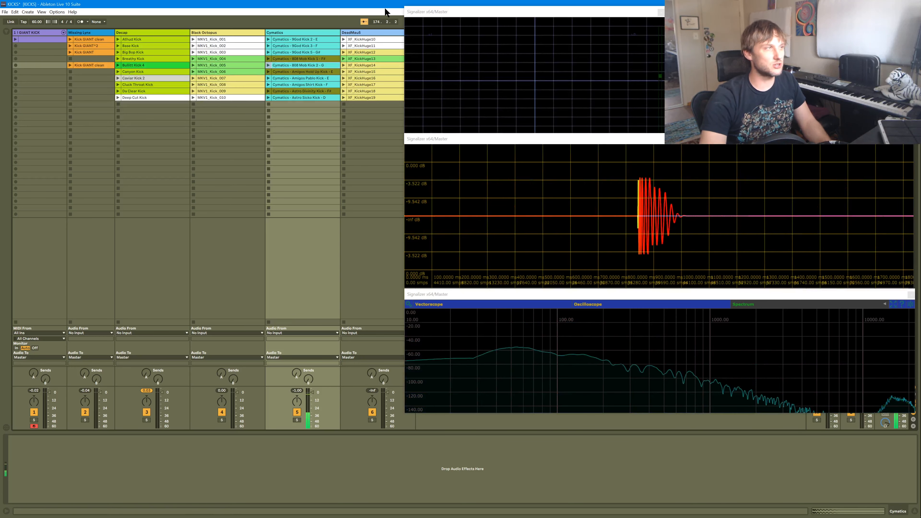
Step: Audition all ten DeadMau5 kicks in order, from XF_KickHuge10 to XF_KickHuge19, watching their waveforms and spectra
click(344, 40)
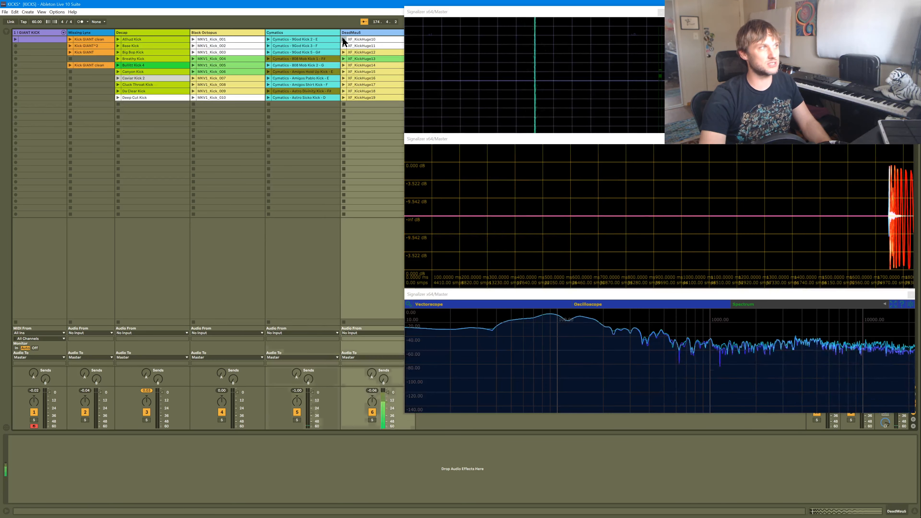
click(345, 44)
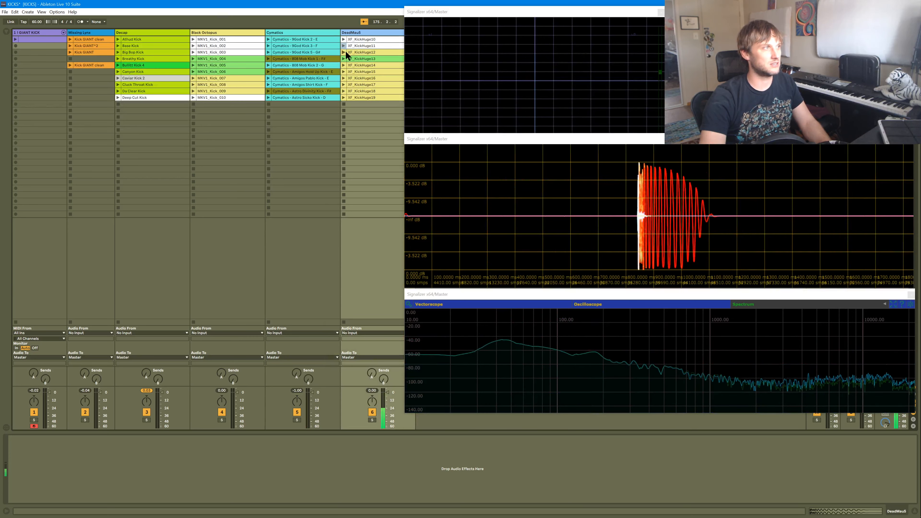
click(346, 52)
click(345, 57)
click(345, 65)
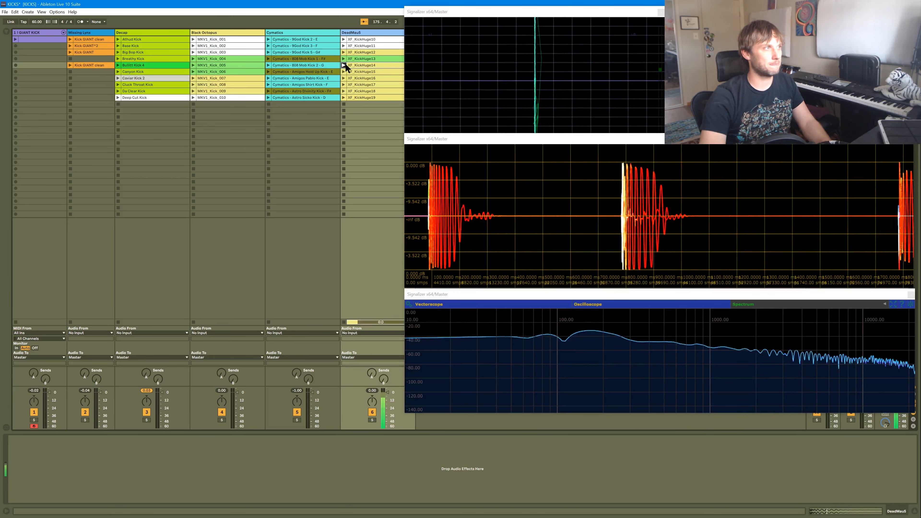
click(345, 71)
click(344, 77)
click(343, 84)
click(343, 91)
click(344, 97)
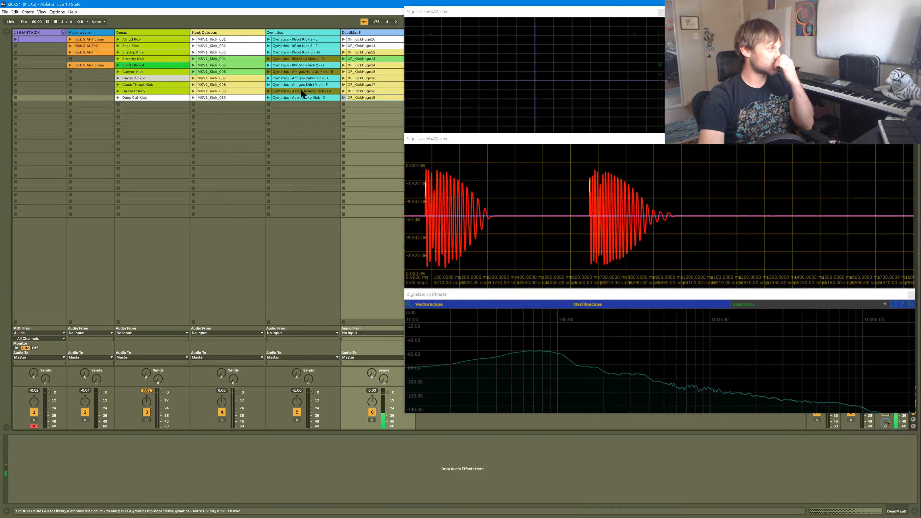
Step: Replay a selection of kicks across the Decap, Black Octopus, Cymatics and DeadMau5 tracks, from Da Clear Kick to XF_KickHuge10, to compare their waveforms
click(117, 90)
click(117, 85)
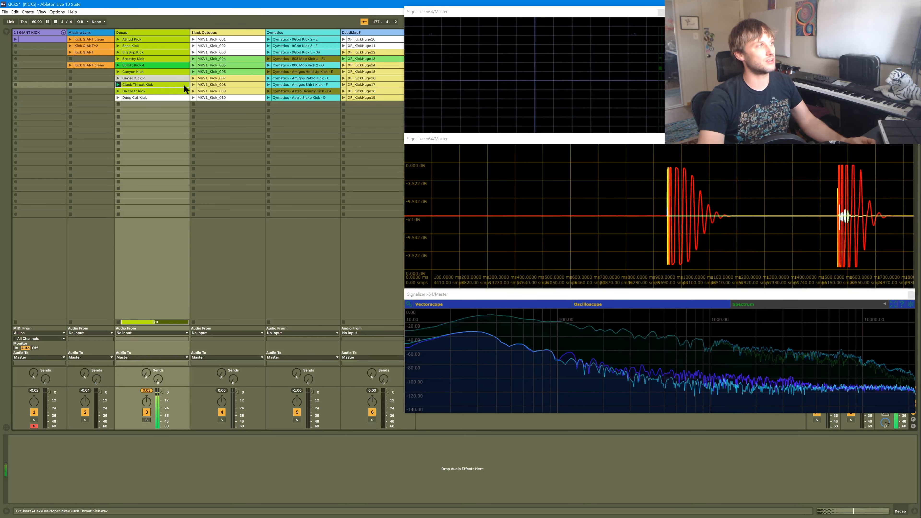
click(194, 78)
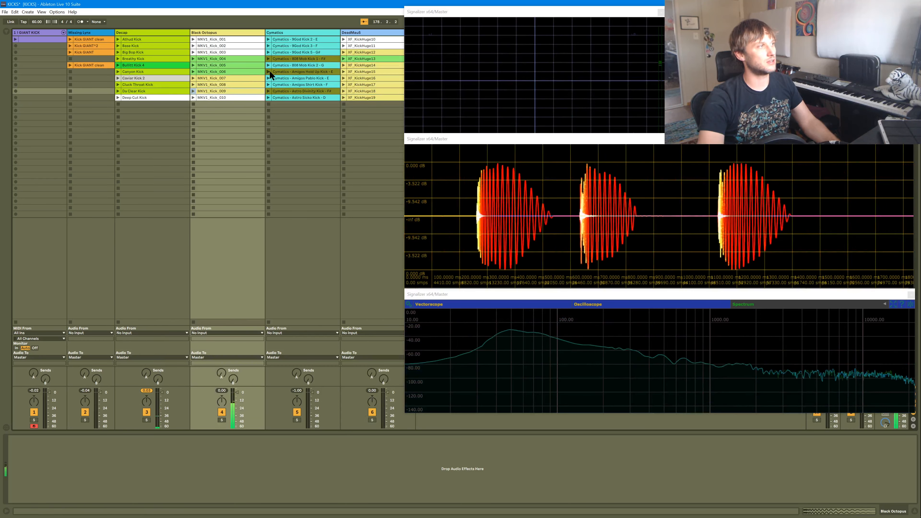
click(269, 71)
click(194, 46)
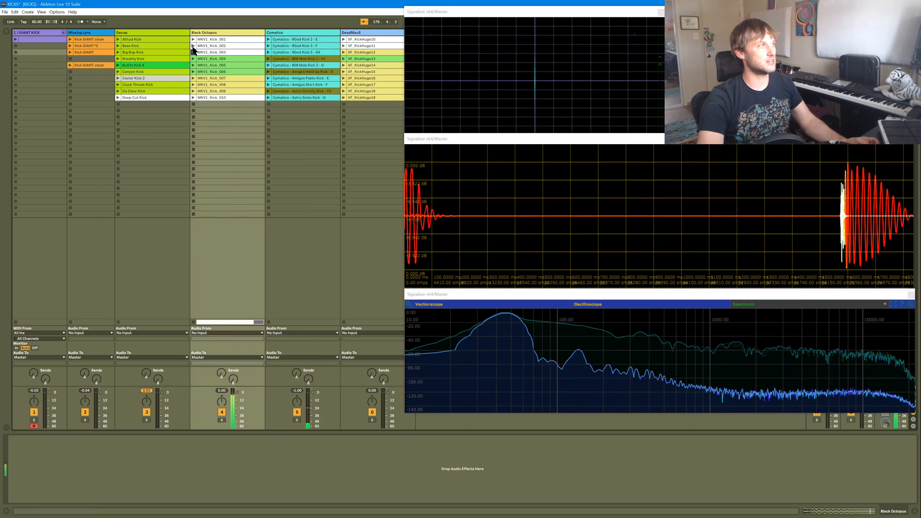
click(193, 98)
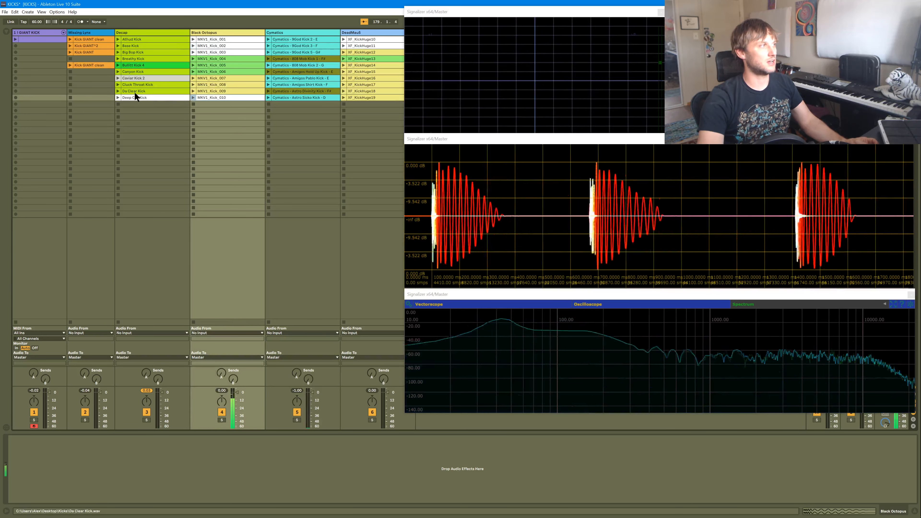
click(118, 98)
click(342, 40)
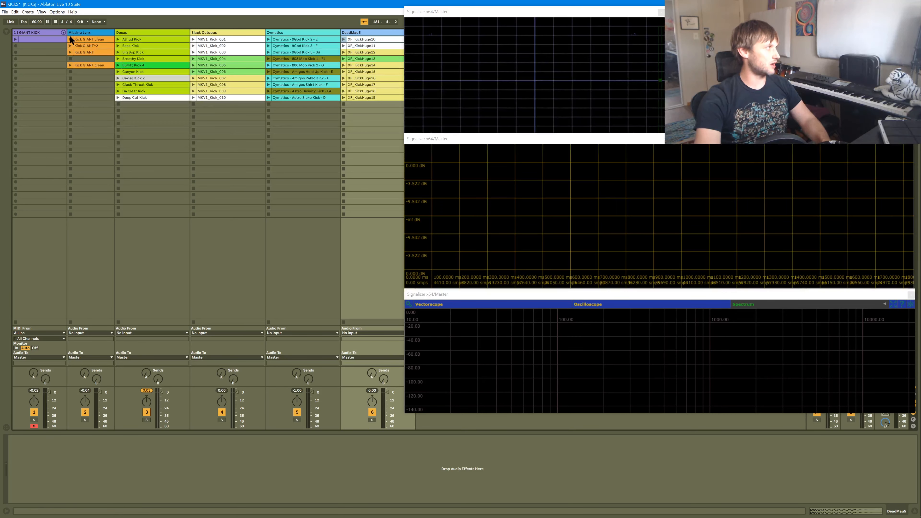
Step: Audition the Missing Lynx kicks Kick GIANT^2, Kick GIANT and both Kick GIANT clean clips, examining their waveforms and spectra
click(70, 44)
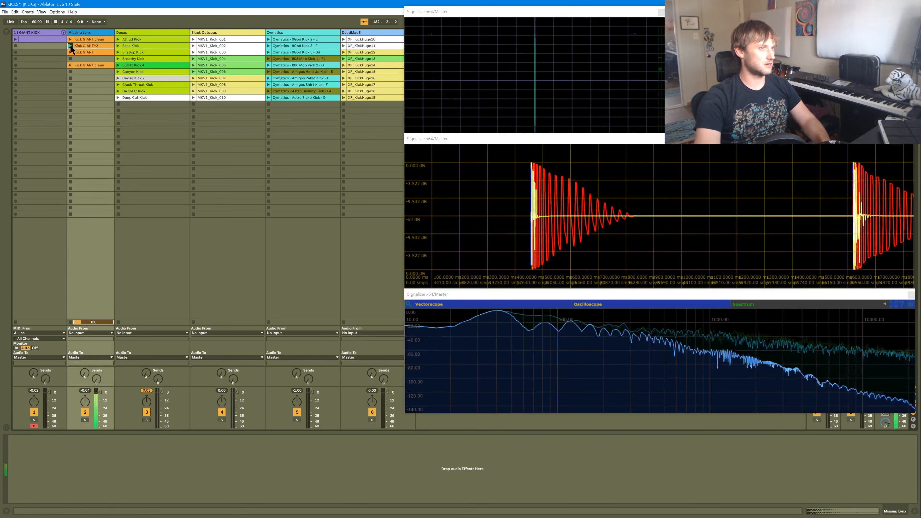
click(69, 51)
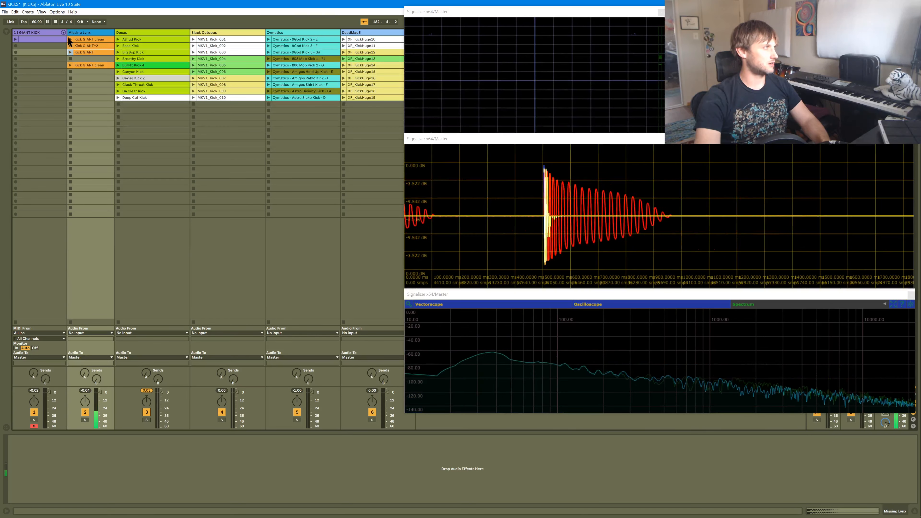
double_click(69, 38)
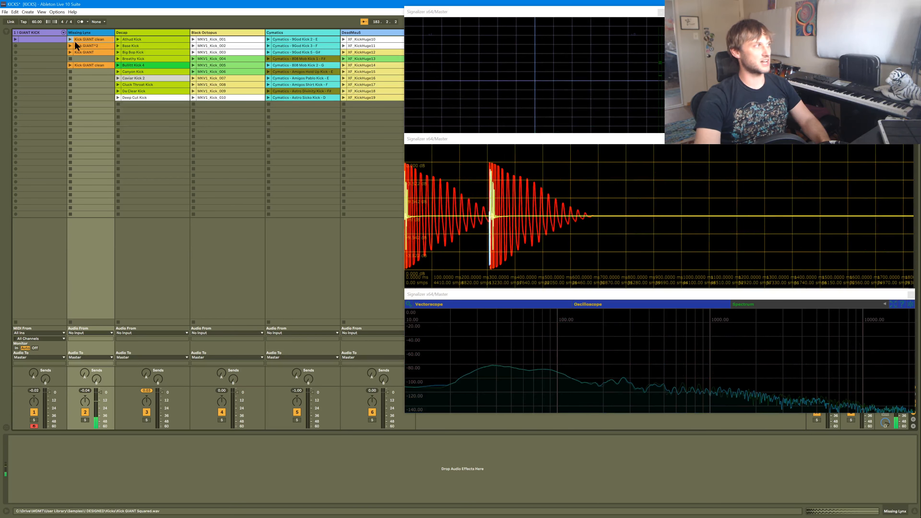
click(70, 65)
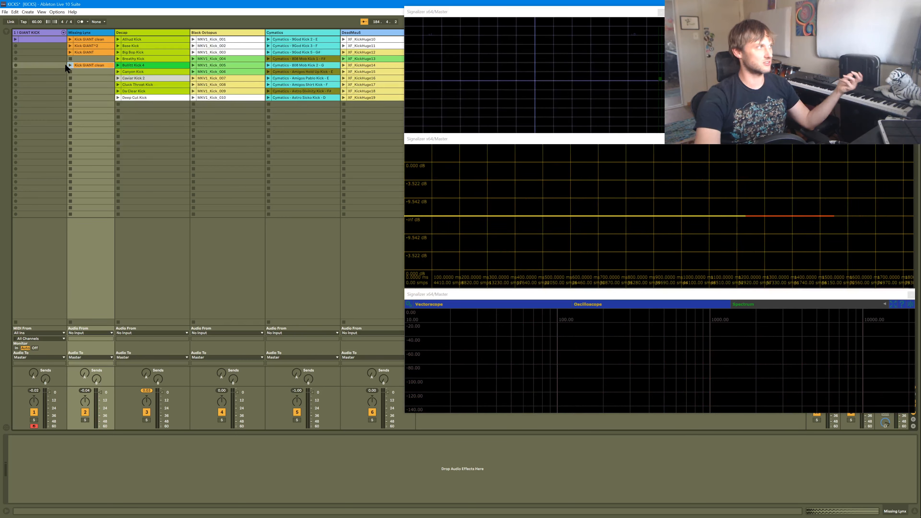
click(71, 65)
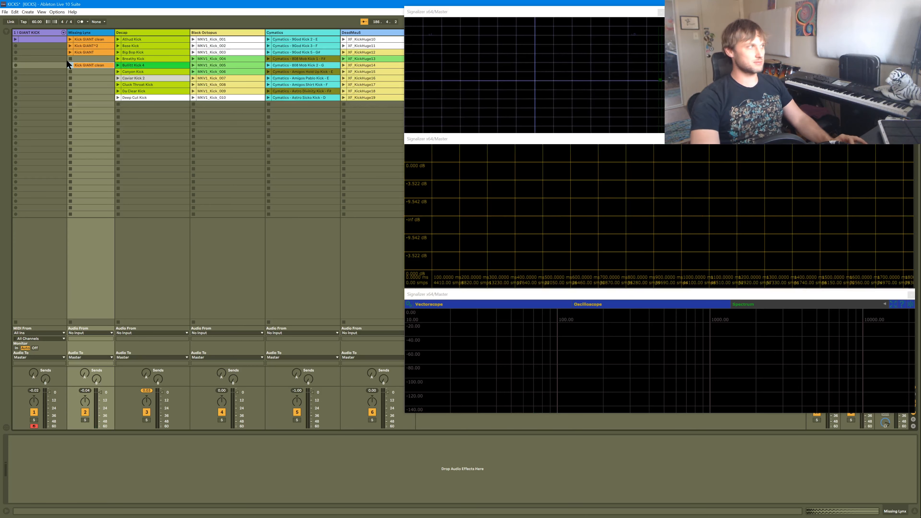
click(70, 65)
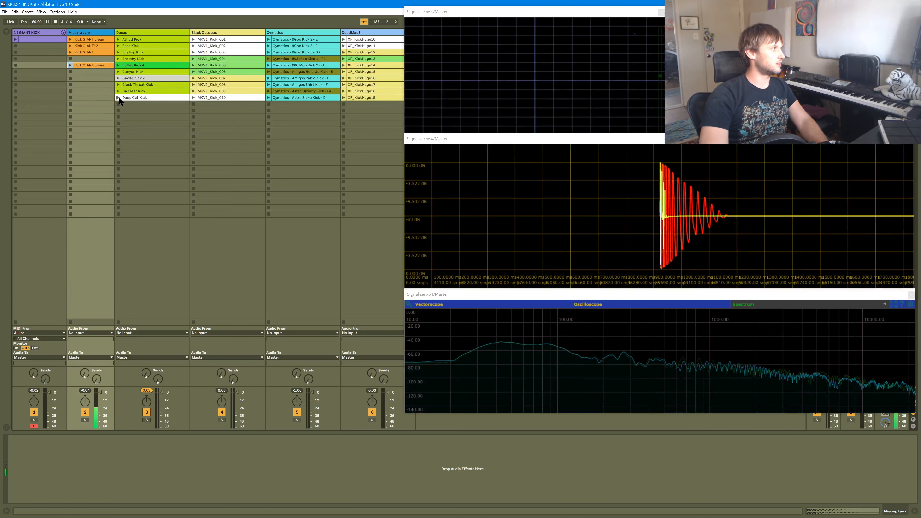
Step: Compare Deep Cut Kick and MKV1_Kick_010, 003 and 002 with the first Kick GIANT clean clip by playing each
click(118, 97)
click(193, 97)
click(193, 53)
click(194, 46)
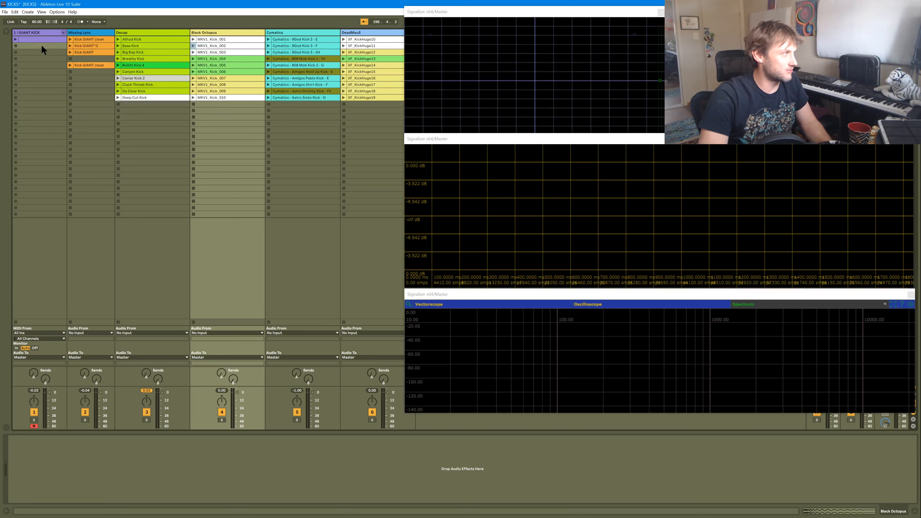
click(70, 40)
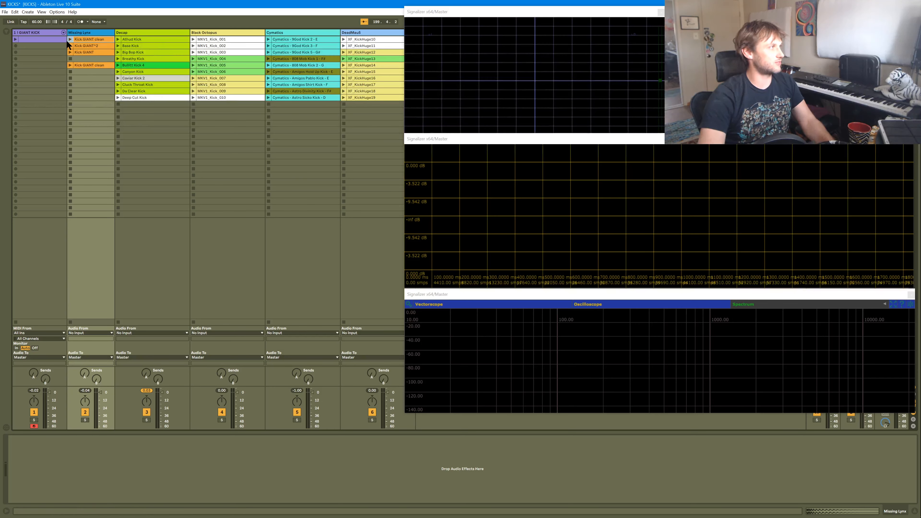
Step: Display the device chain of the GIANT KICK track and examine it from the first device through to the last
click(48, 33)
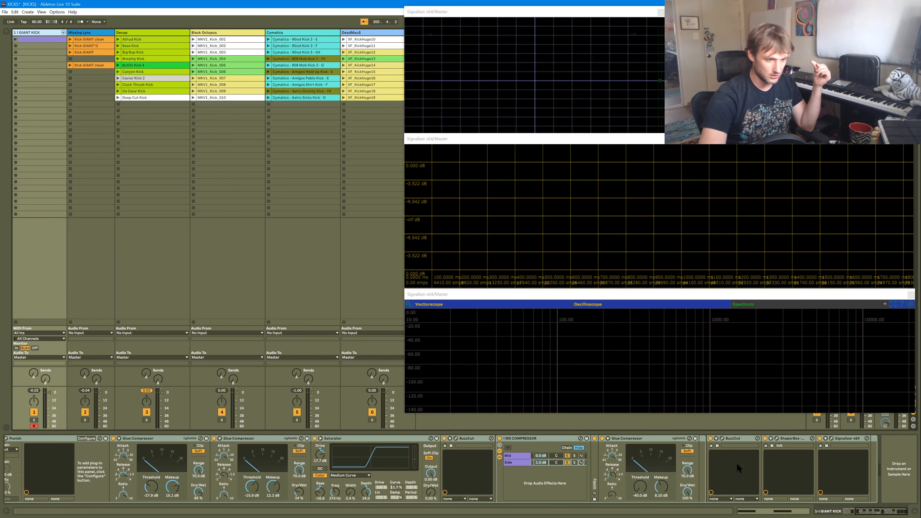
click(840, 513)
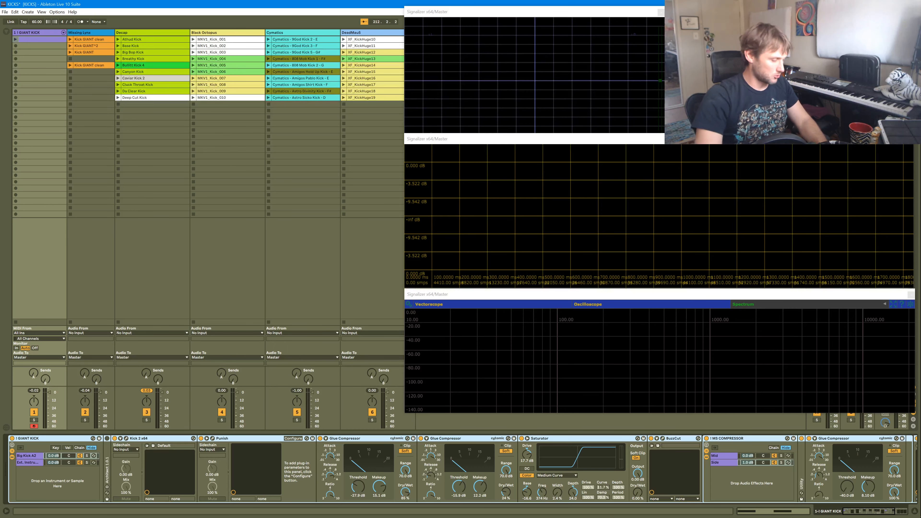
drag(867, 514, 879, 513)
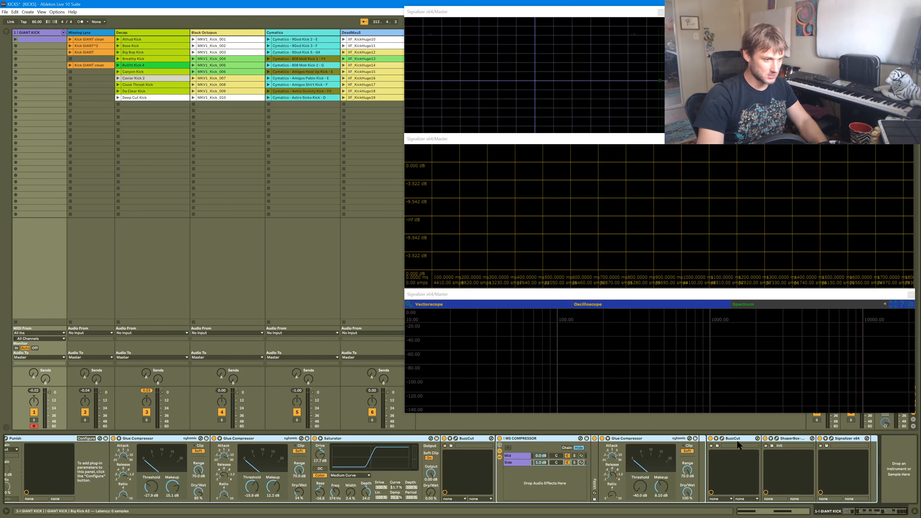
Step: Open the ShaperBox plug-in on the GIANT KICK track and bypass it
click(776, 439)
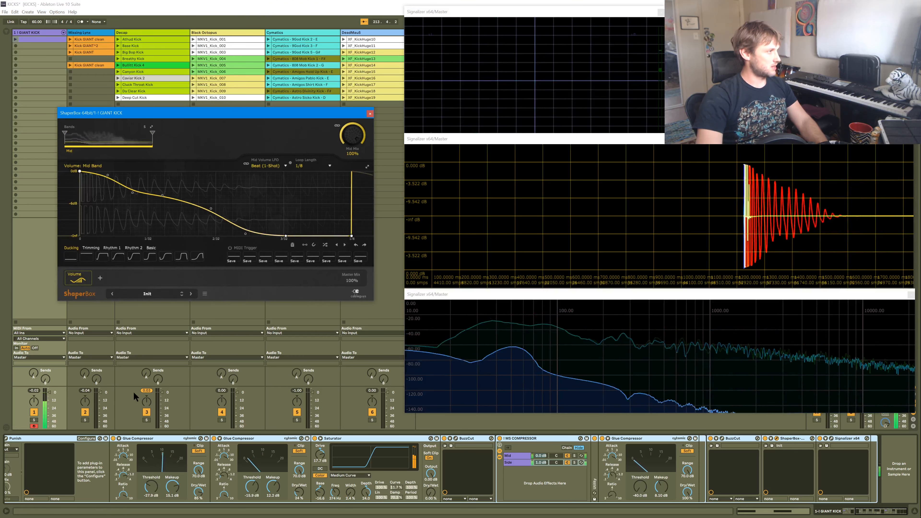
click(765, 439)
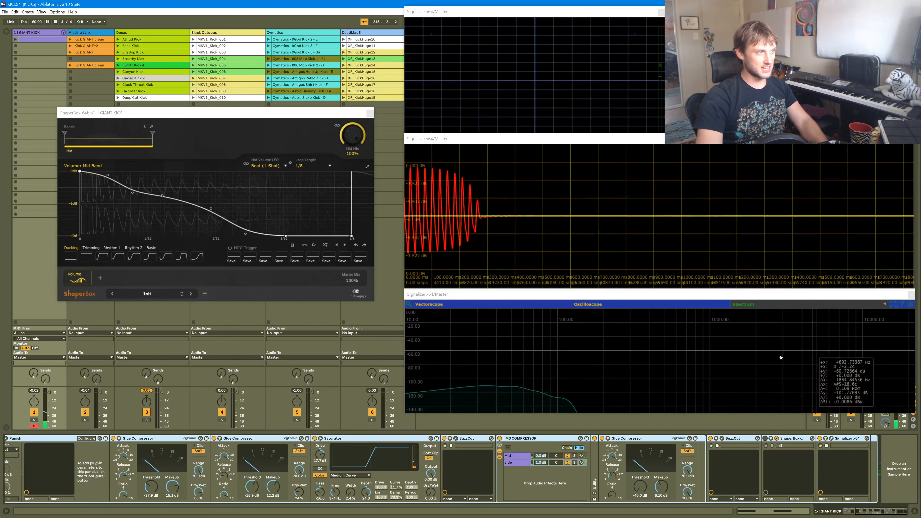
Step: Toggle the ShaperBox device's bypass on the GIANT KICK track and close its plug-in window
click(766, 439)
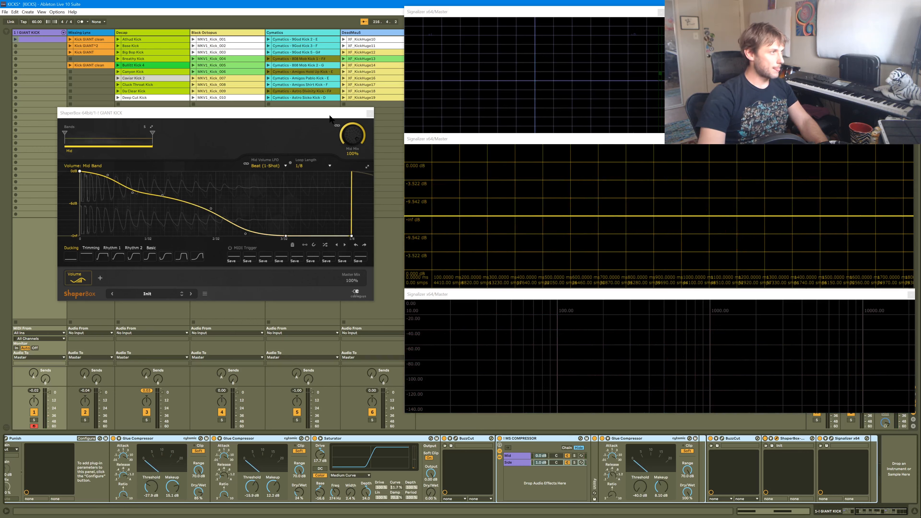
click(369, 119)
click(370, 113)
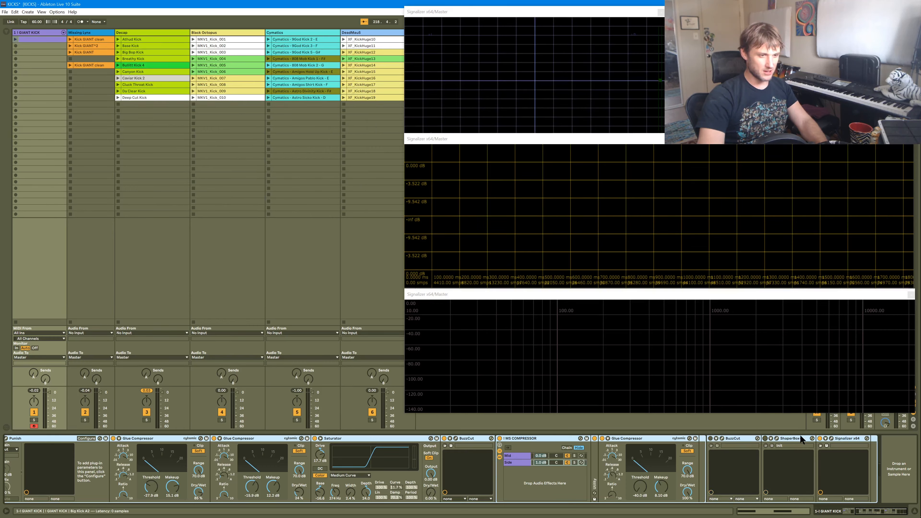
Step: Switch off the Glue Compressors, MS COMPRESSOR rack, BuzzCut, Saturator and Punish in the GIANT KICK chain
click(602, 438)
click(602, 439)
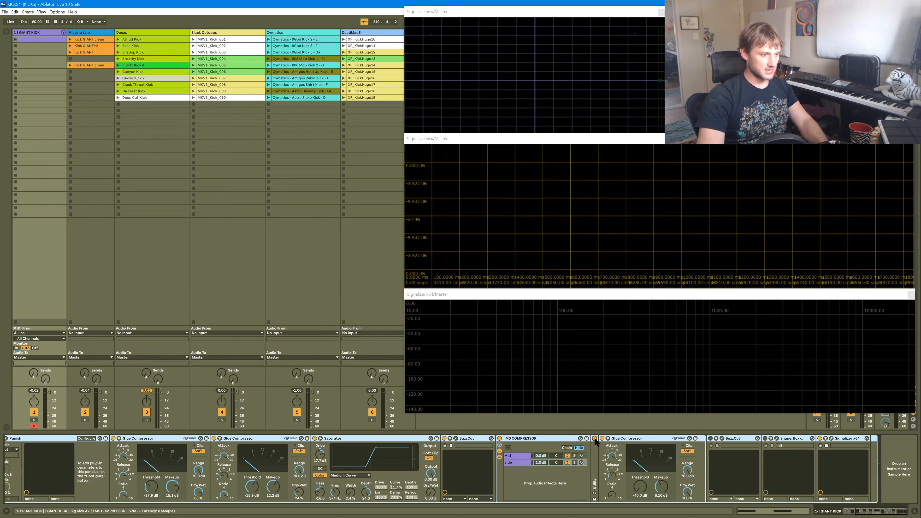
click(499, 439)
click(444, 439)
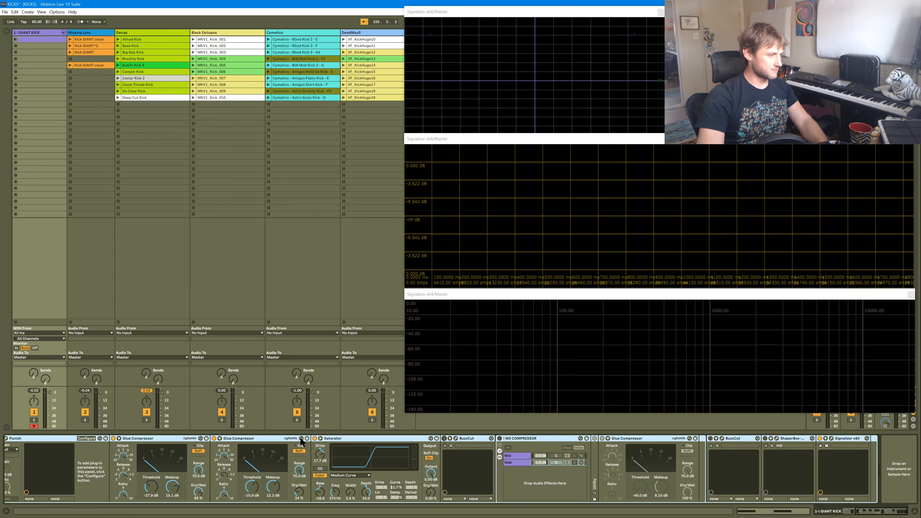
click(314, 439)
click(213, 439)
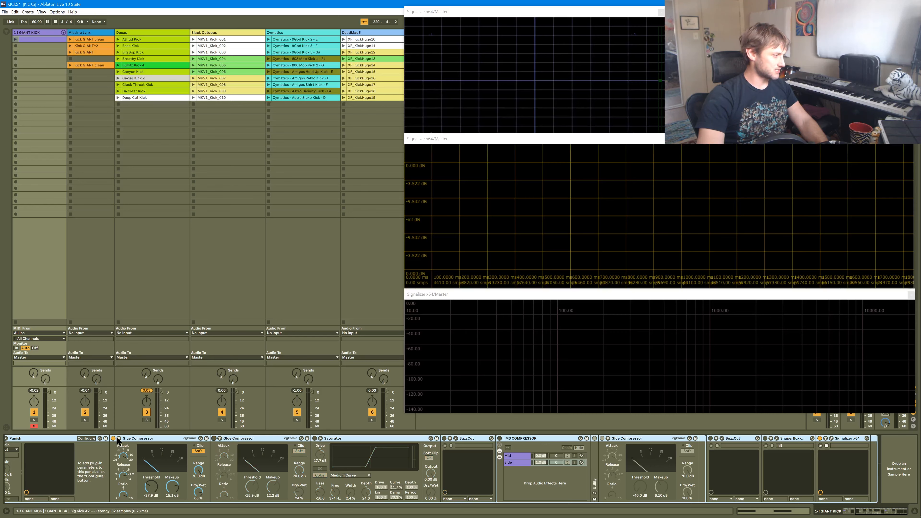
click(113, 438)
drag(868, 511, 850, 513)
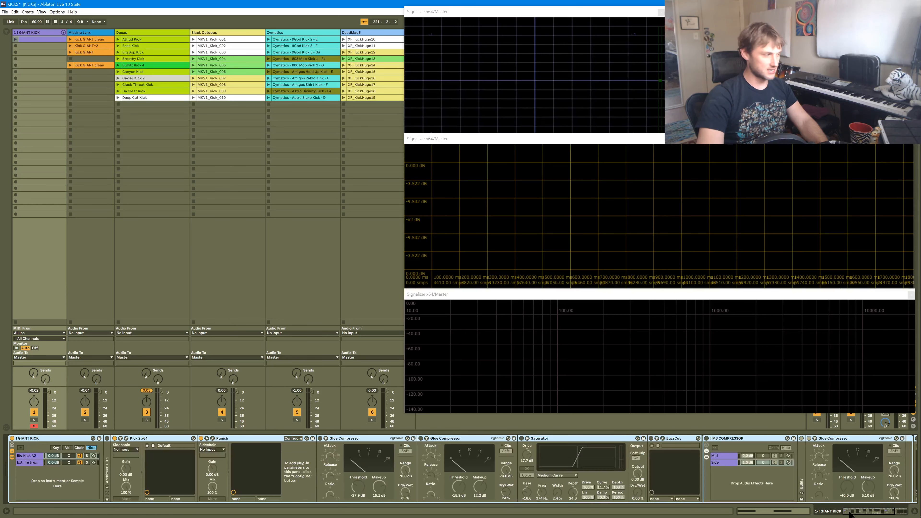
click(201, 439)
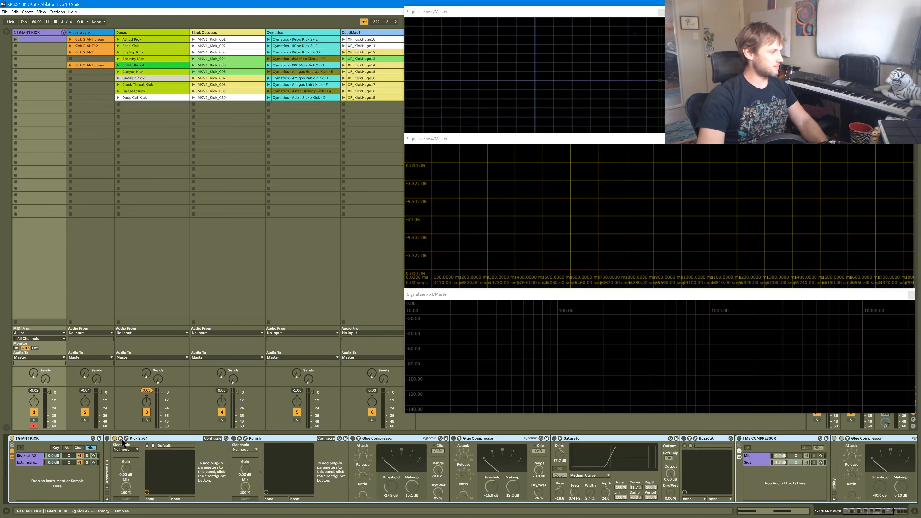
Step: Open Kick 2 and reshape its pitch envelope, starting at 740 Hz with the second point at 87 Hz and the third at 69 Hz
click(127, 438)
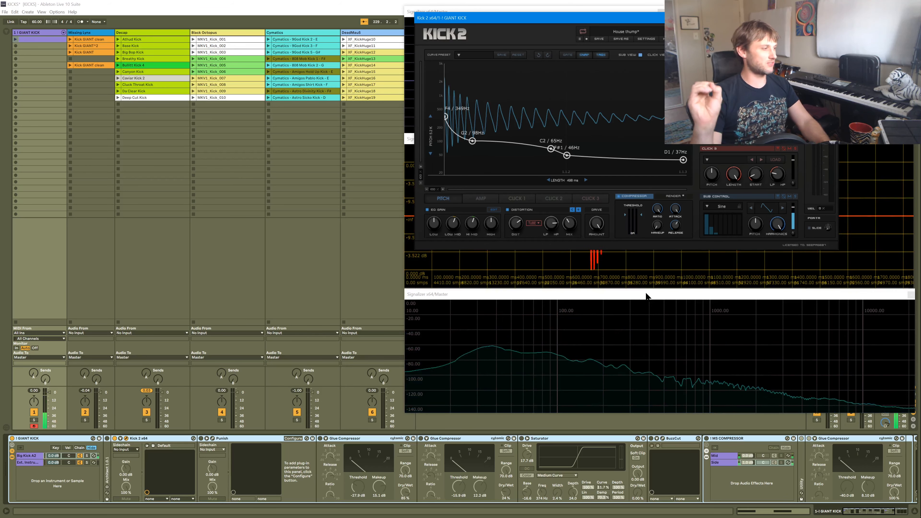
drag(446, 116, 446, 77)
drag(472, 141, 490, 141)
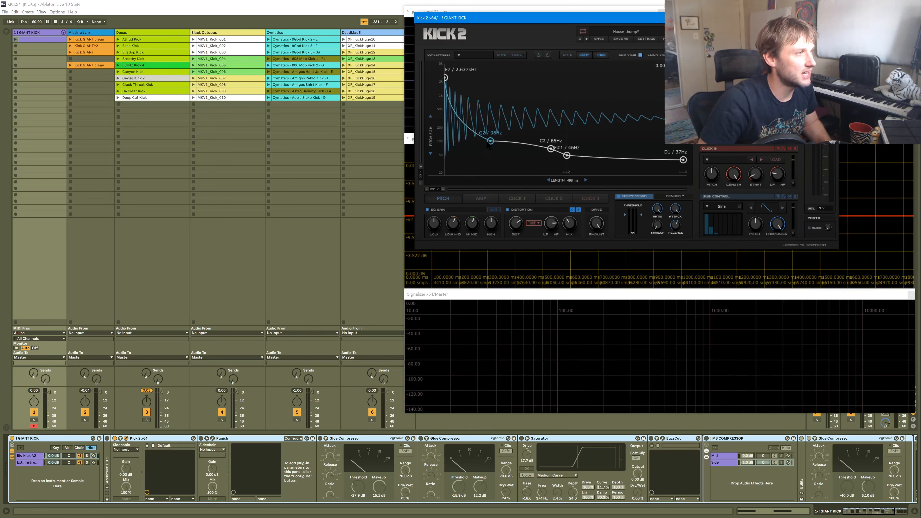
drag(488, 146, 481, 145)
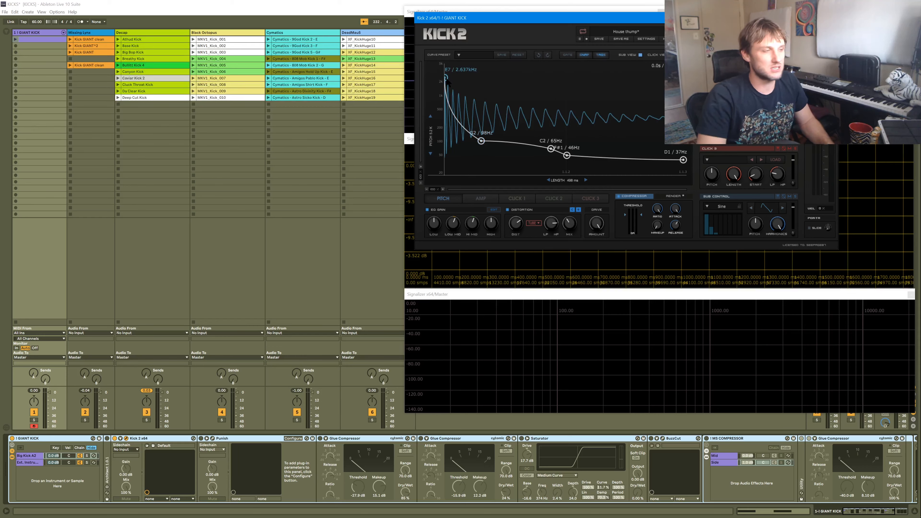
drag(447, 77, 447, 90)
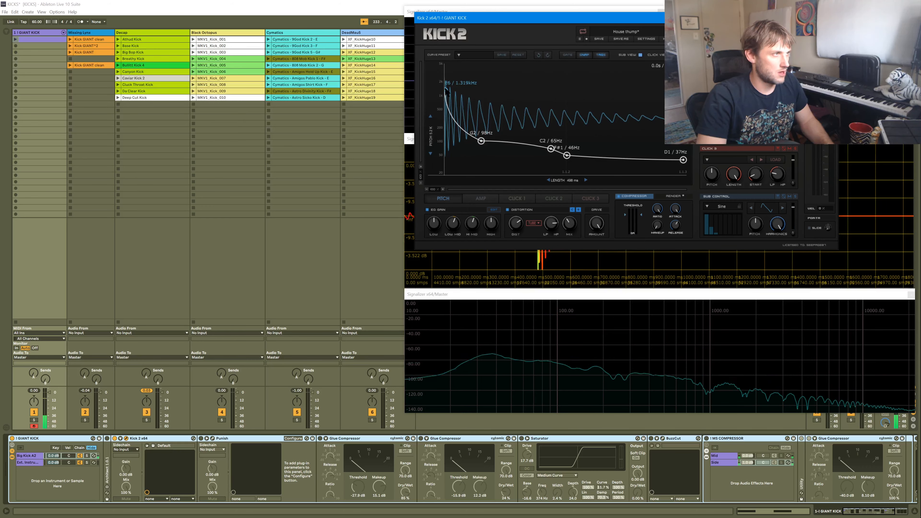
drag(446, 90, 446, 102)
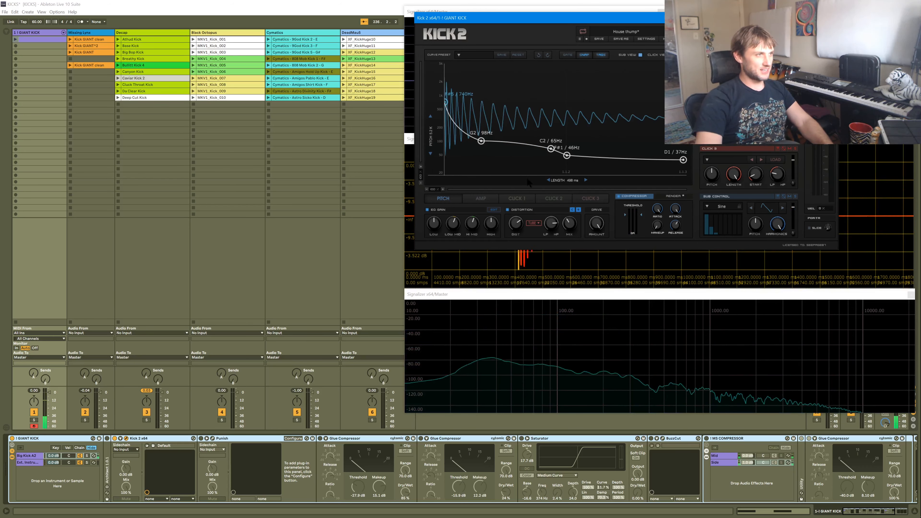
drag(549, 149, 539, 150)
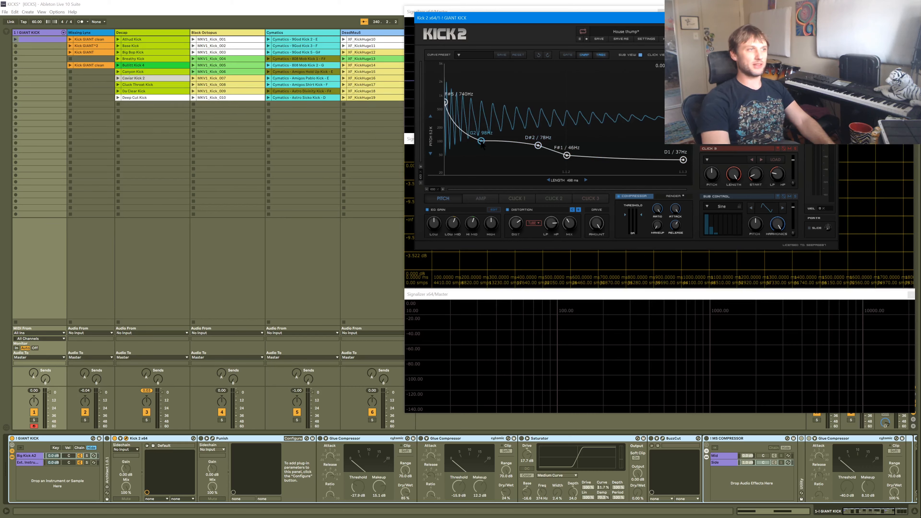
drag(481, 142, 482, 145)
drag(539, 148, 540, 151)
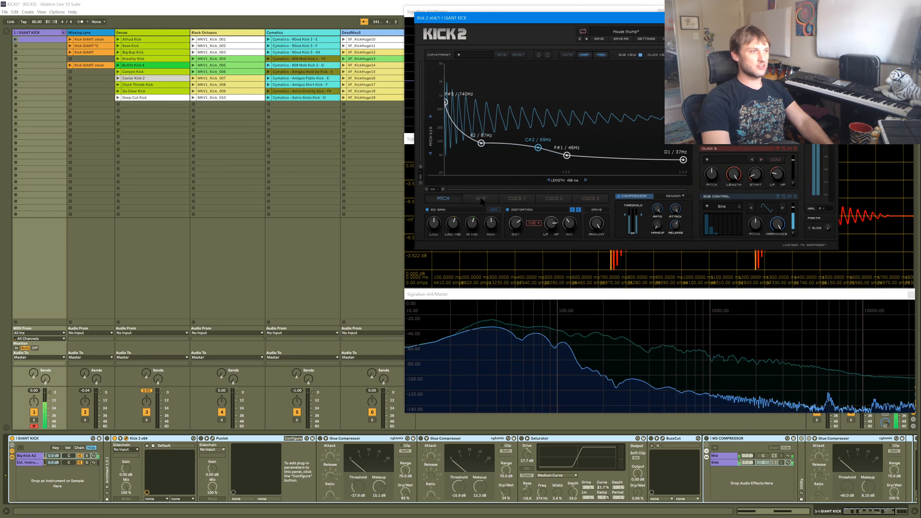
Step: Pull the amp envelope's third point down to 0.0 and set the pitch envelope's second and third points to 98 Hz and 55 Hz
click(481, 196)
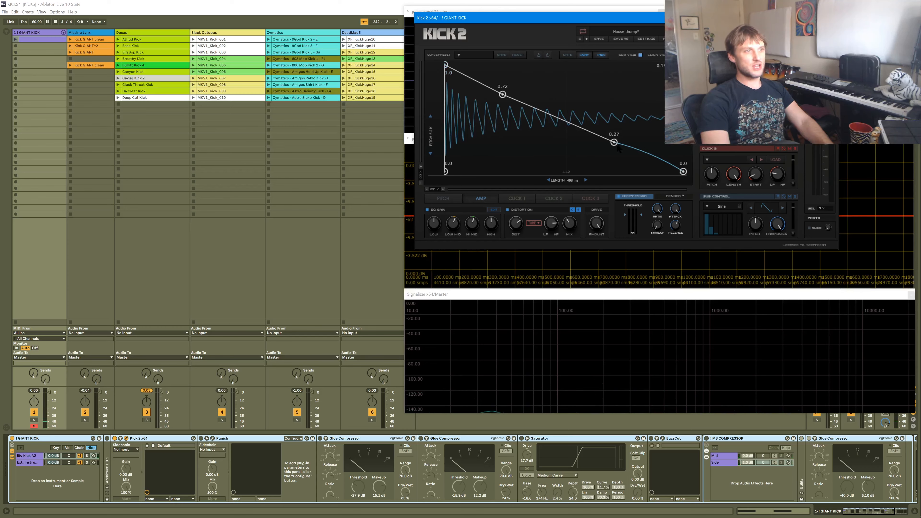
mouse_move(592, 171)
mouse_down()
mouse_move(499, 171)
mouse_move(625, 171)
mouse_move(592, 171)
mouse_up()
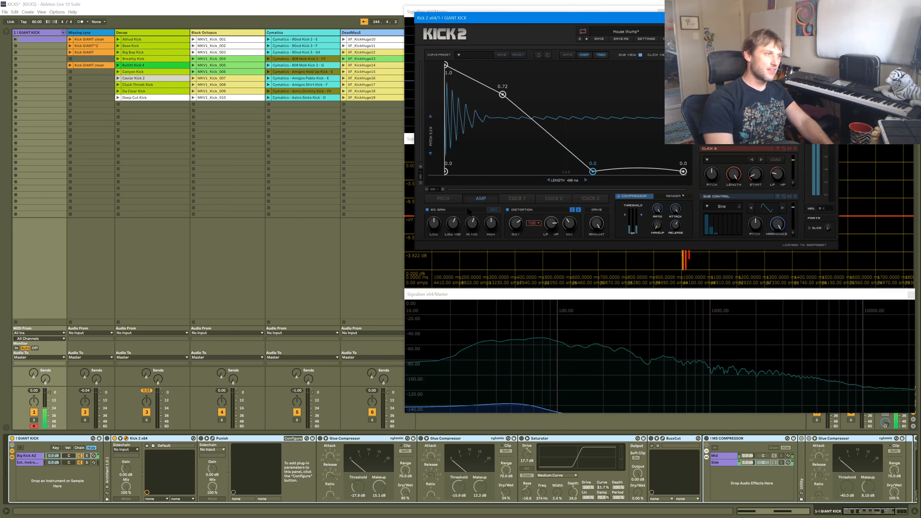
click(443, 198)
drag(538, 147, 480, 141)
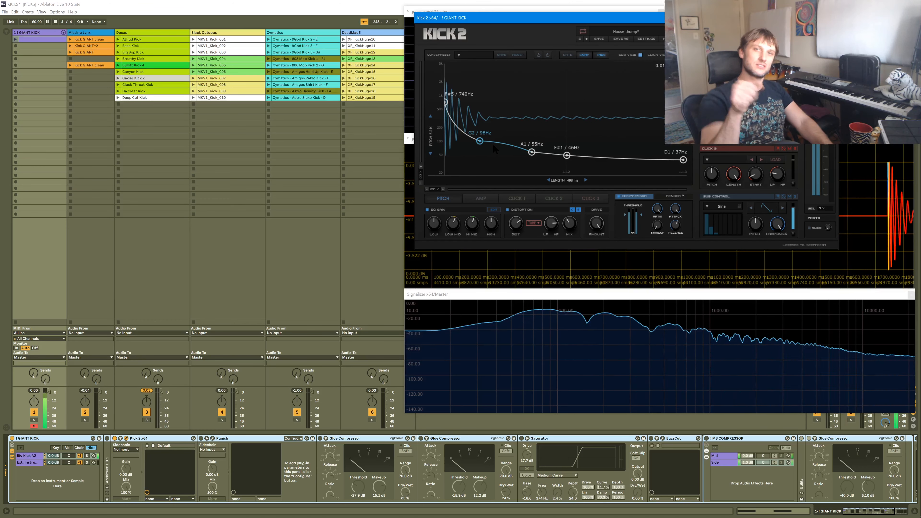
Step: Set the two middle points of Kick 2's amp envelope to 0.82 and 0.57 for a longer decay
click(491, 198)
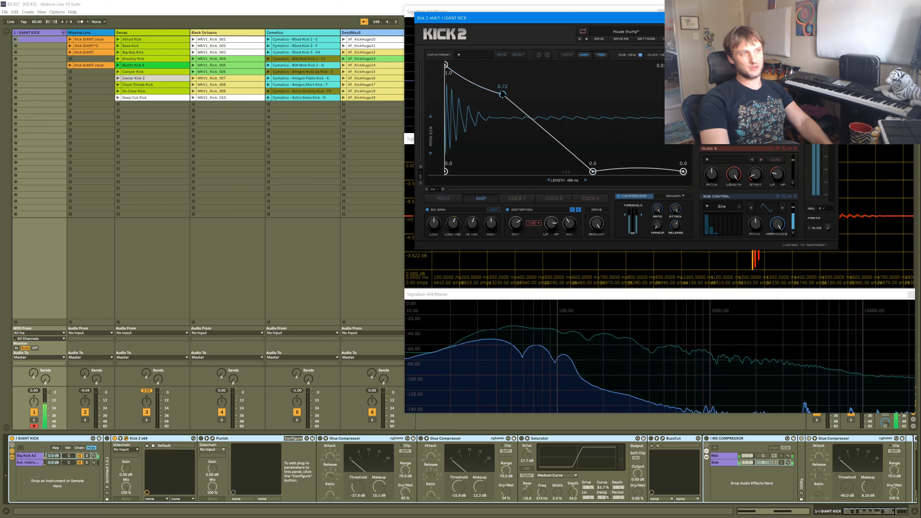
drag(503, 95, 518, 84)
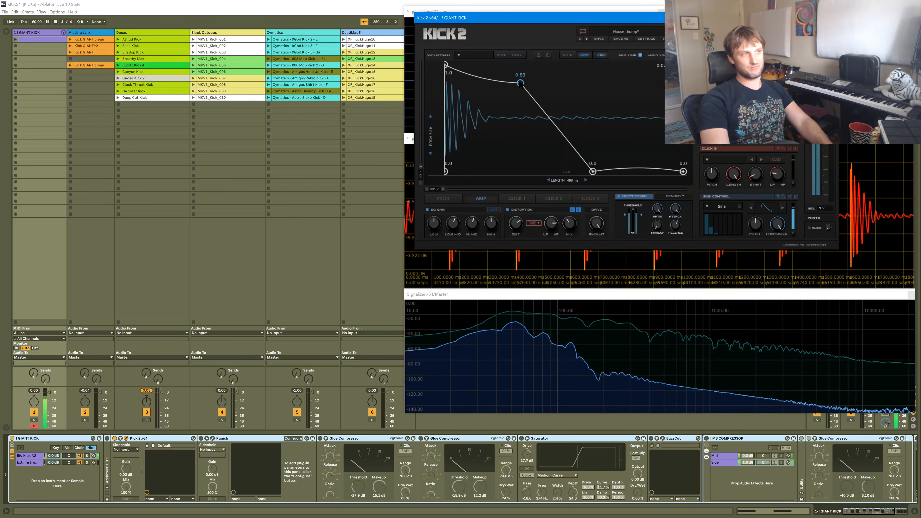
drag(592, 172, 561, 109)
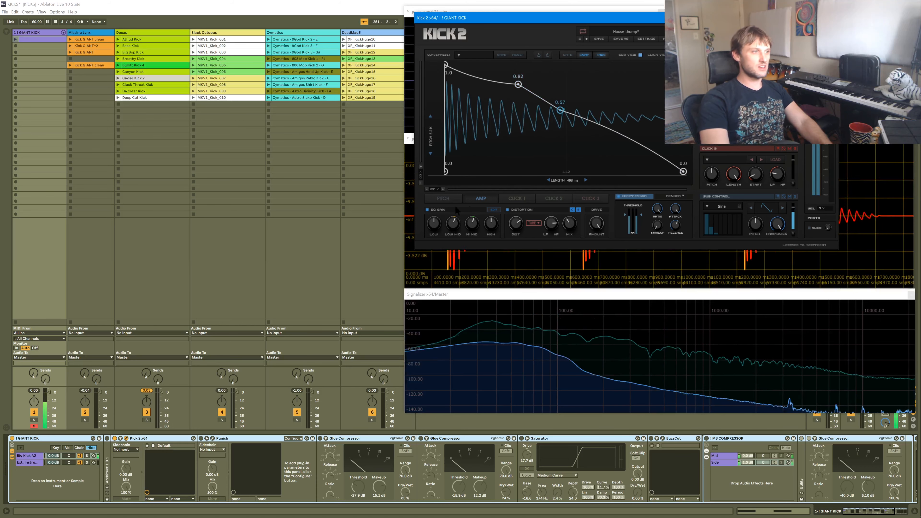
Step: Set the pitch envelope's fourth point to 44 Hz and its end point to 37 Hz, with a kick length of 721 ms
click(443, 199)
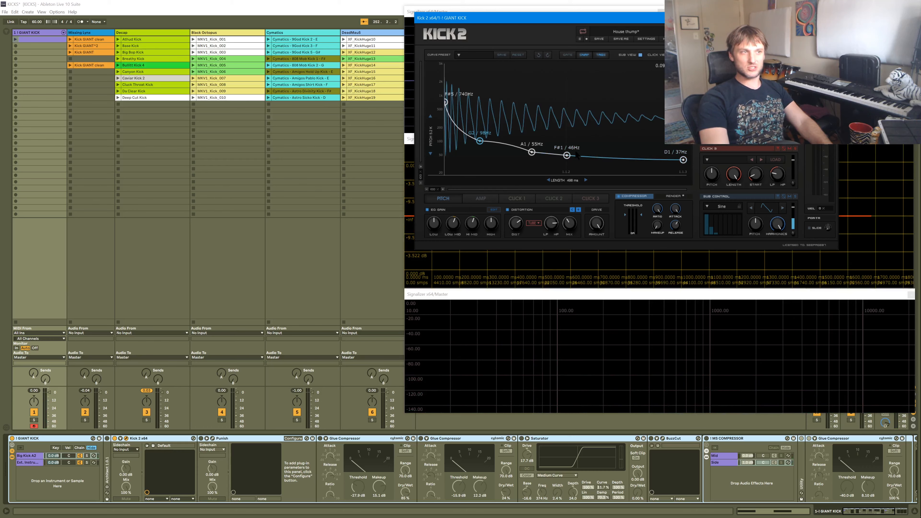
drag(563, 156, 560, 157)
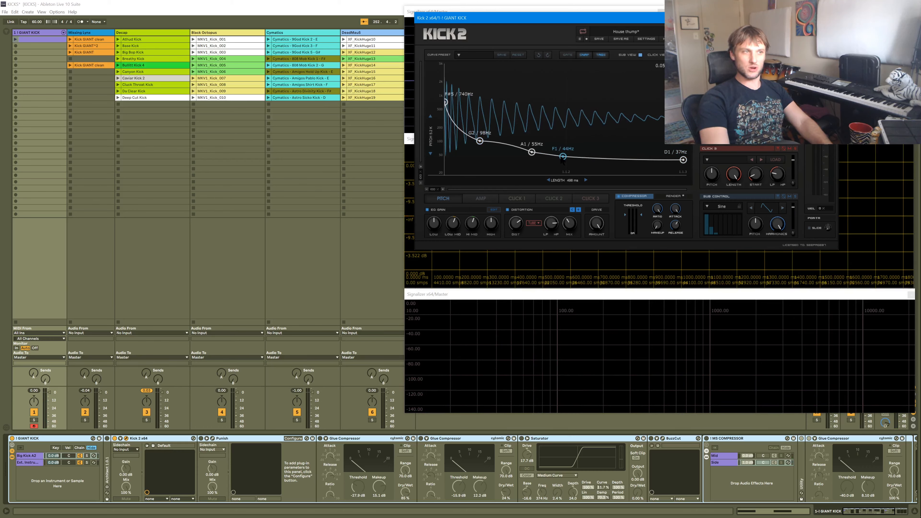
drag(671, 159, 581, 180)
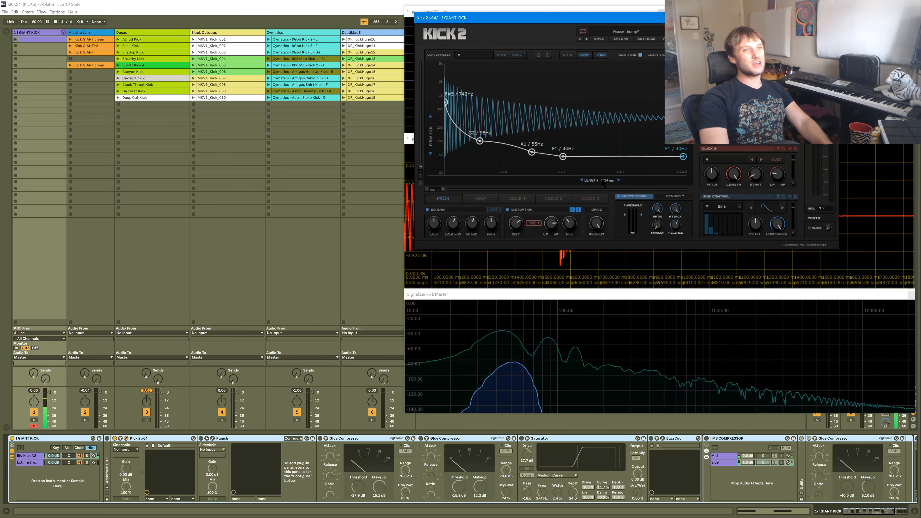
drag(582, 180, 572, 181)
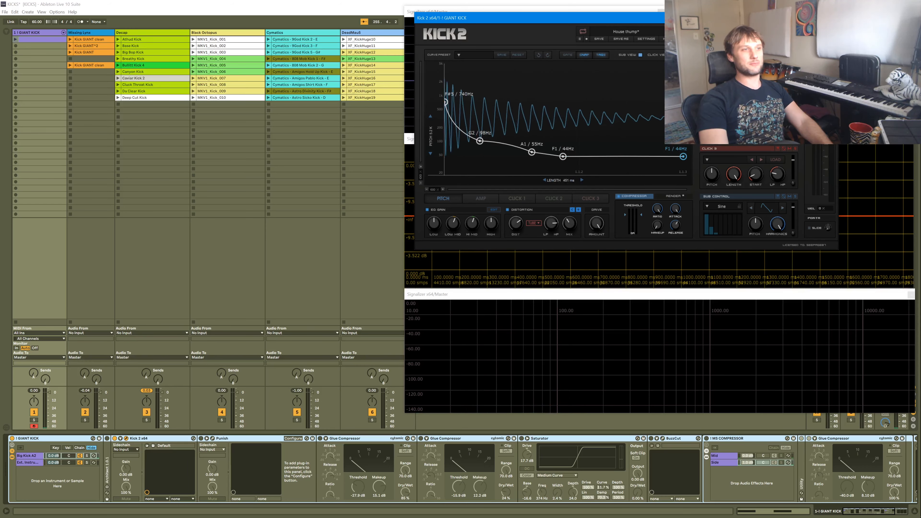
drag(688, 159, 688, 165)
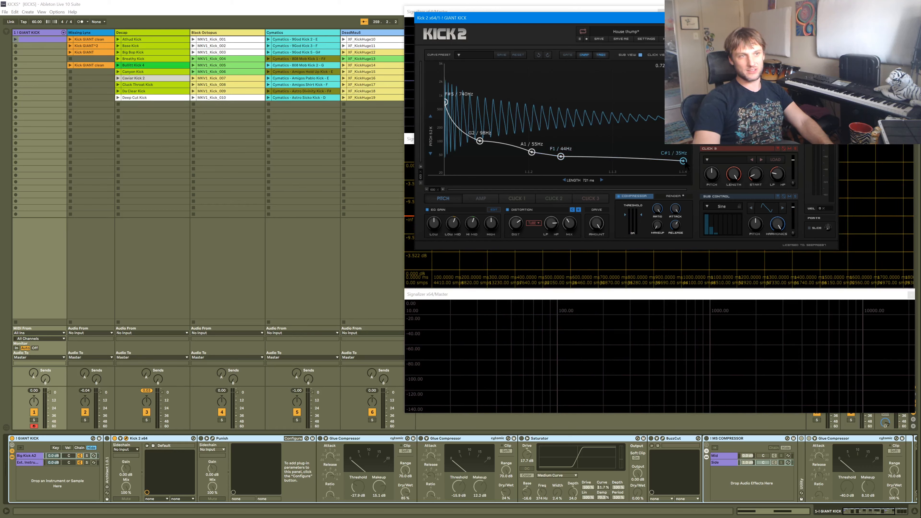
drag(683, 161, 683, 160)
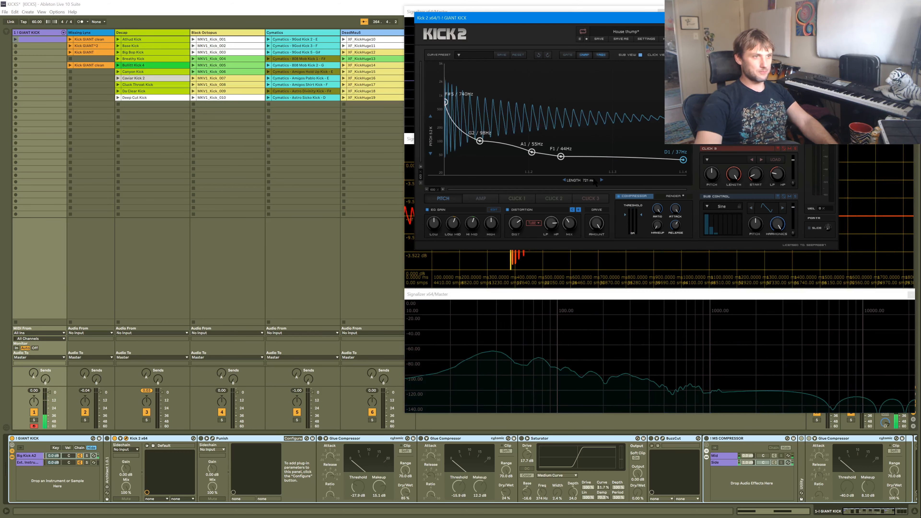
Step: Move the Kick 2 window clear of the Signalizer displays and shorten the kick length to about 480 ms
drag(616, 18, 388, 37)
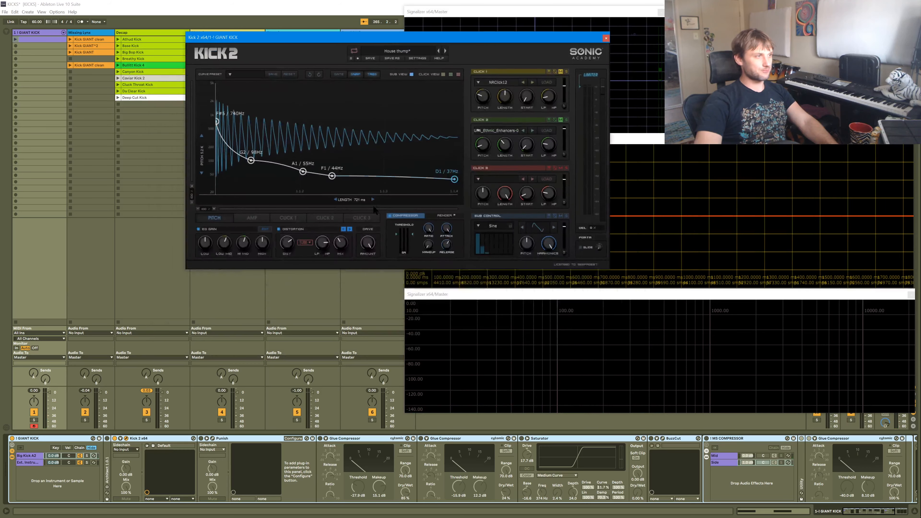
drag(506, 37, 380, 58)
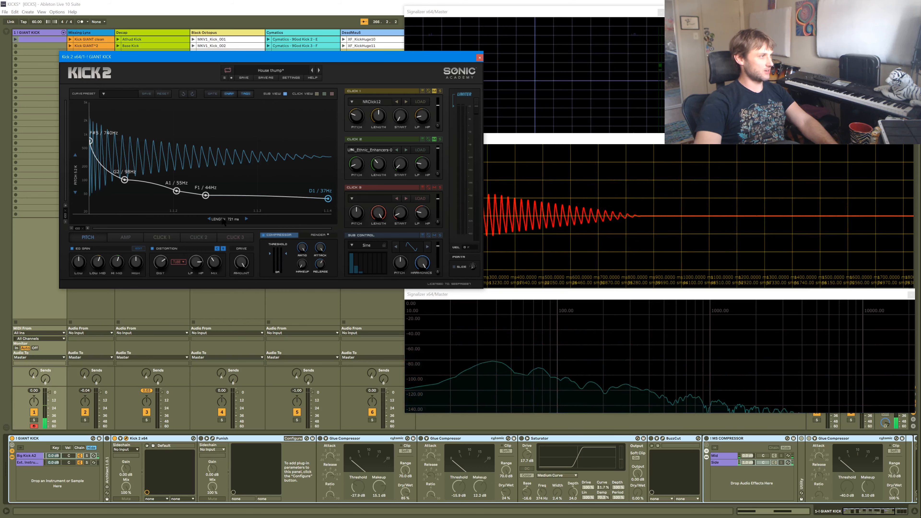
mouse_move(230, 219)
mouse_down()
mouse_move(208, 223)
mouse_move(220, 226)
mouse_up()
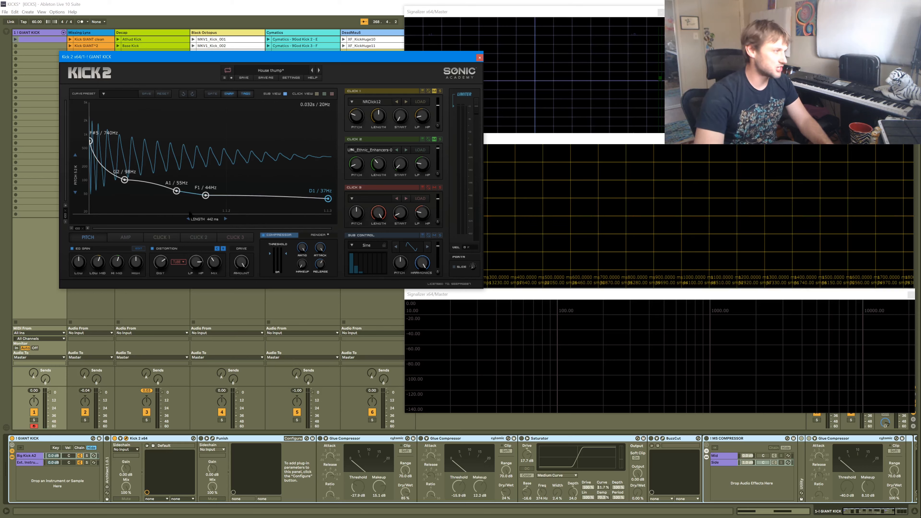
drag(213, 220, 212, 213)
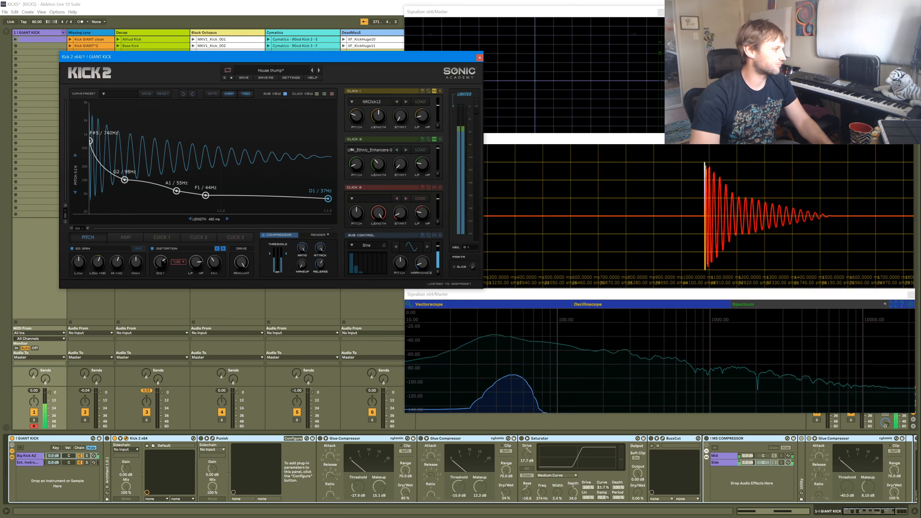
Step: Test Kick 2's distortion control and set the pitch envelope's second point to 92 Hz
drag(163, 262, 164, 273)
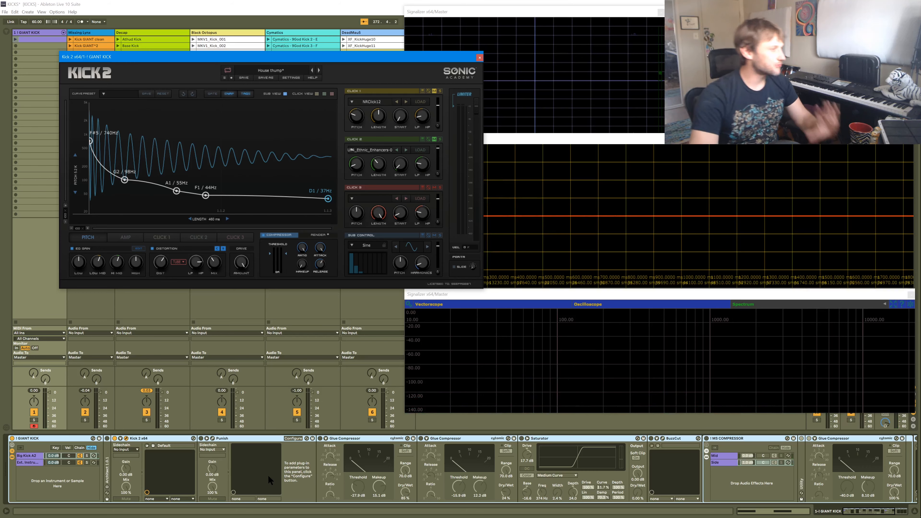
click(126, 237)
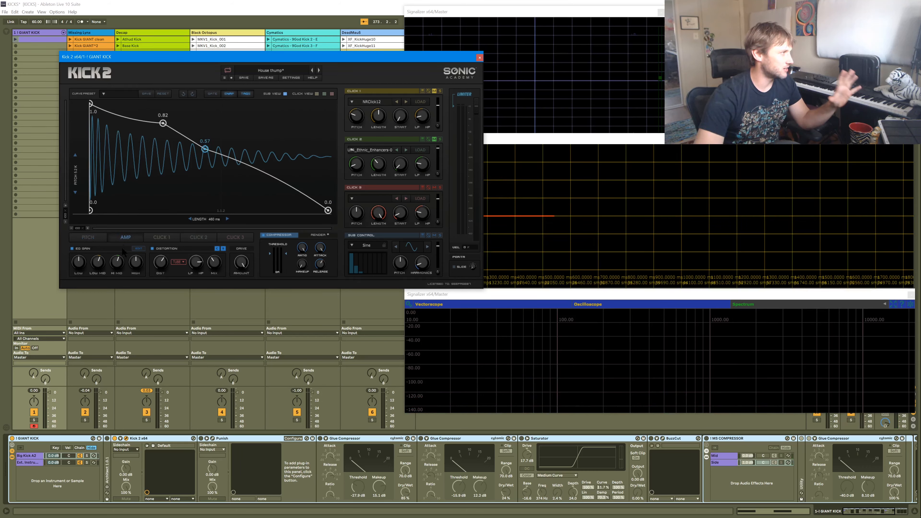
click(89, 240)
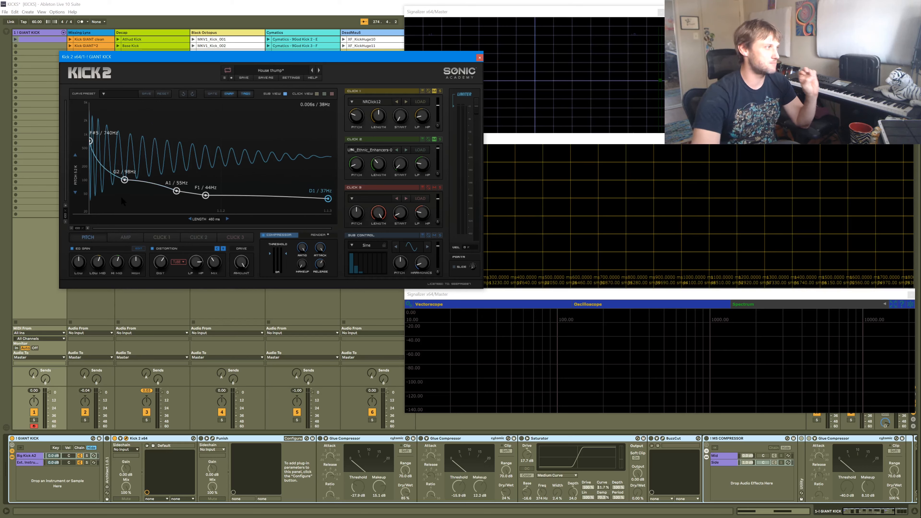
drag(124, 180, 125, 183)
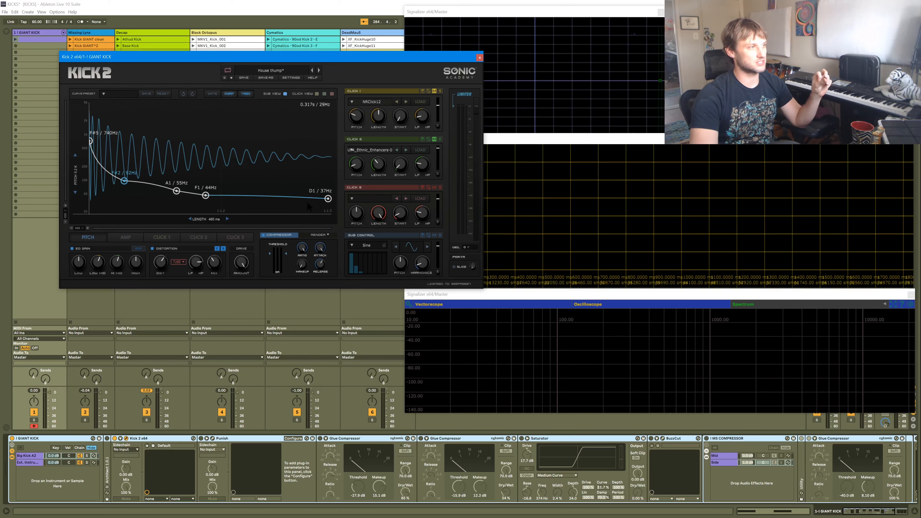
Step: Review the Punish plug-in's compressor, saturation and transient settings in its own window, and close it again
click(187, 444)
click(257, 440)
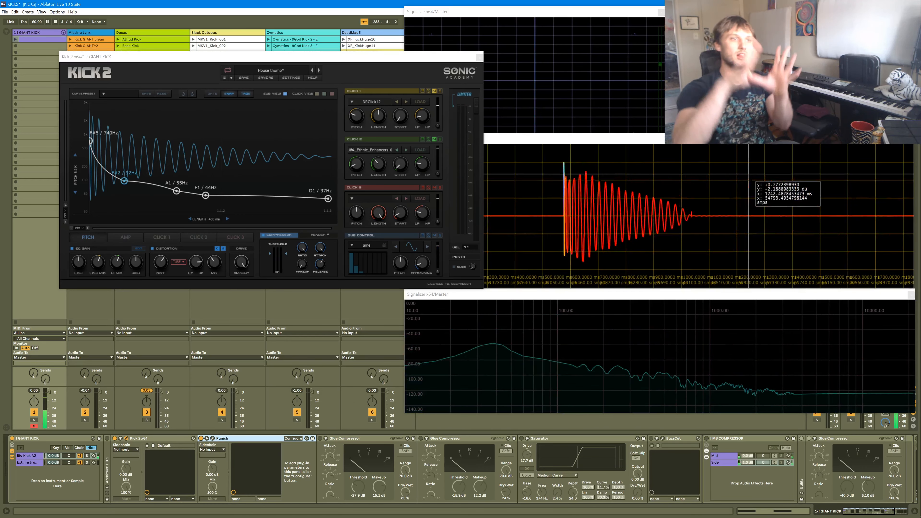
click(212, 438)
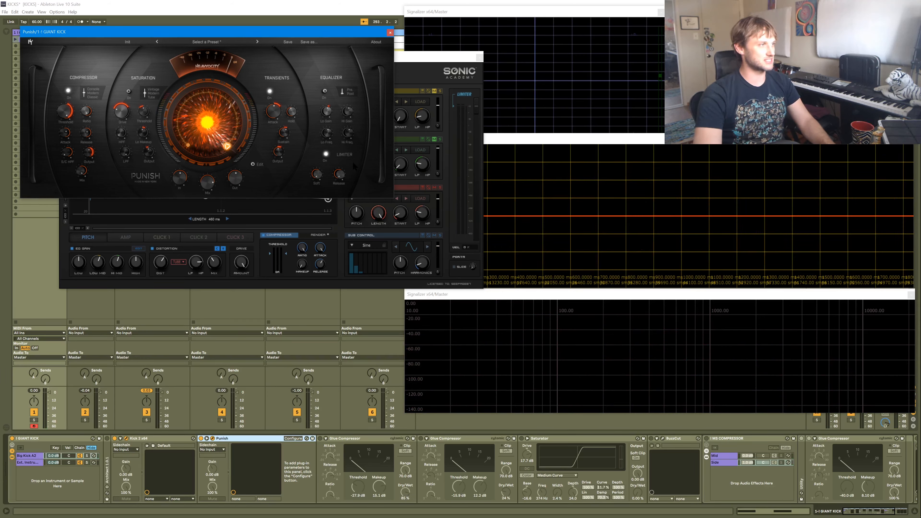
click(390, 33)
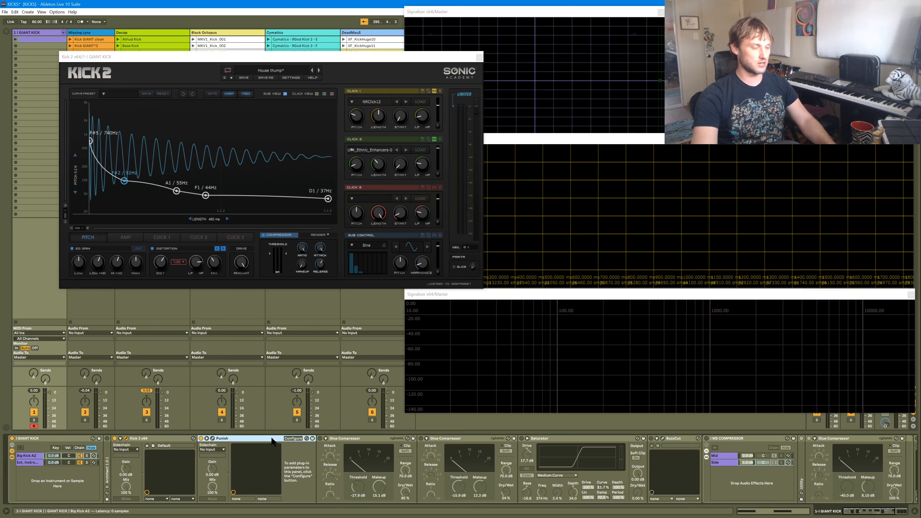
Step: Switch on the first Glue Compressor and the Saturator in the GIANT KICK chain
click(320, 438)
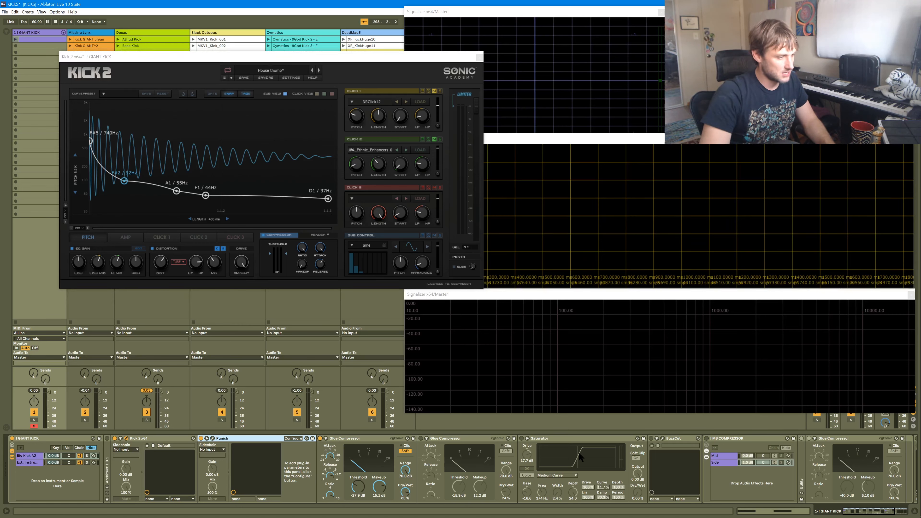
click(527, 476)
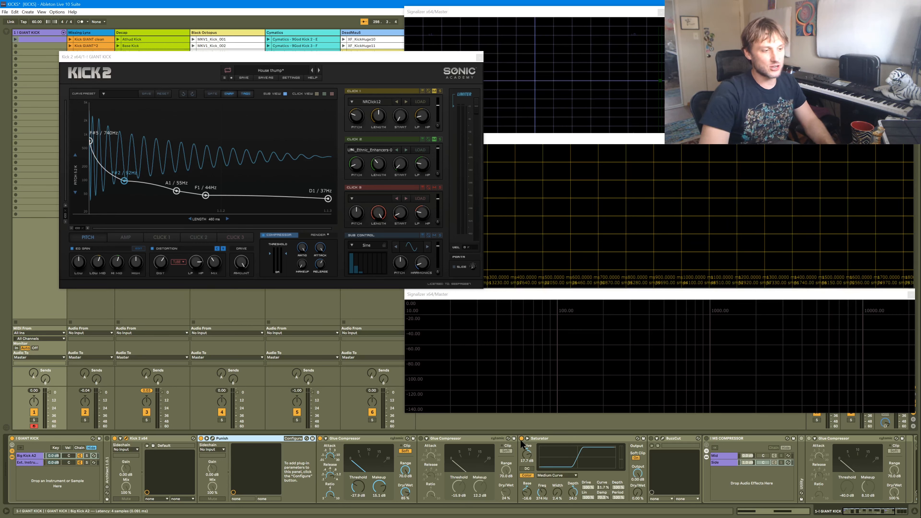
Step: Try the Saturator's Analog Clip and Hard Curve shapes against Medium Curve, returning to Medium Curve
click(570, 472)
click(567, 477)
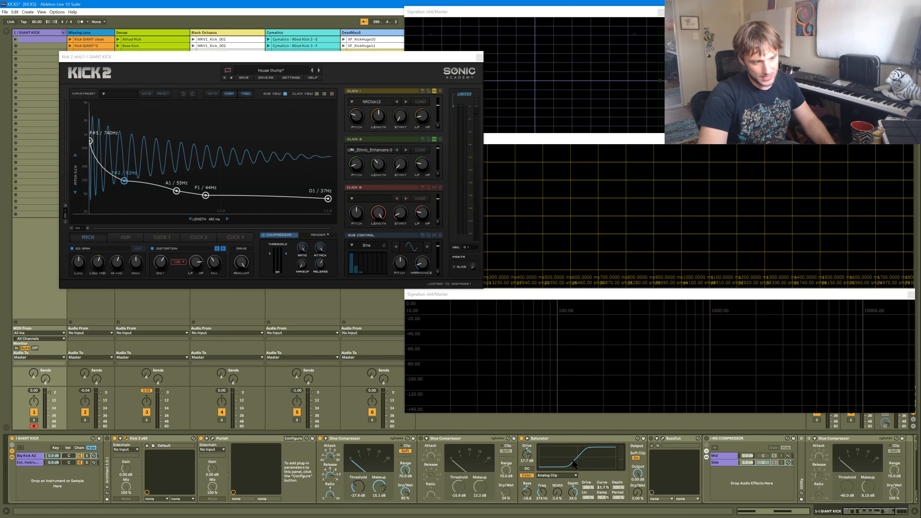
click(568, 476)
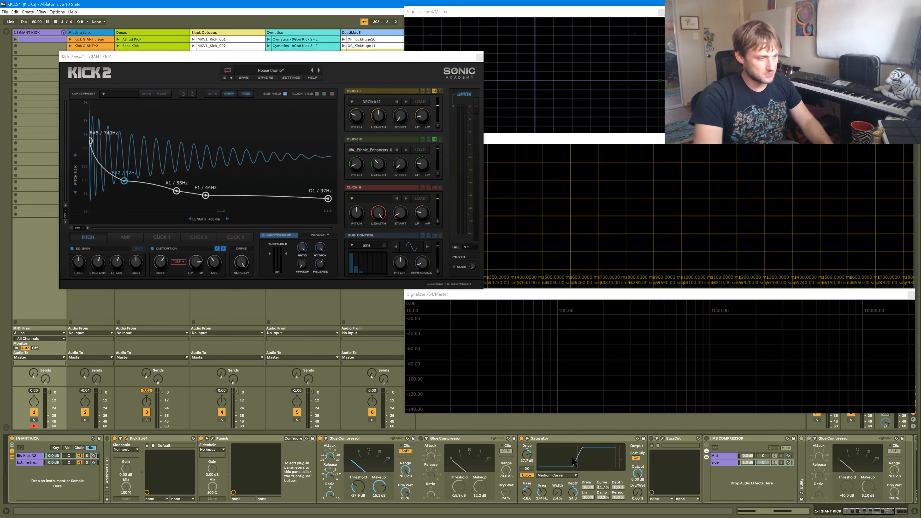
click(569, 476)
click(563, 497)
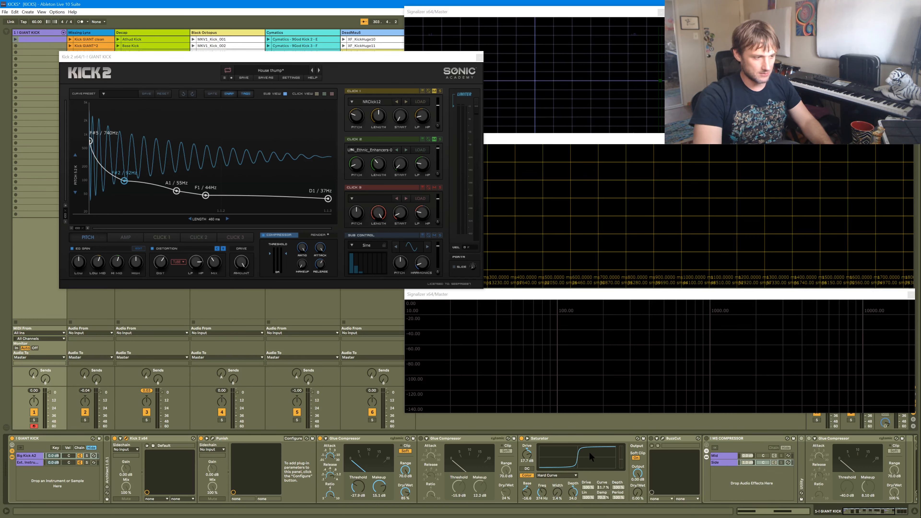
click(577, 475)
click(559, 492)
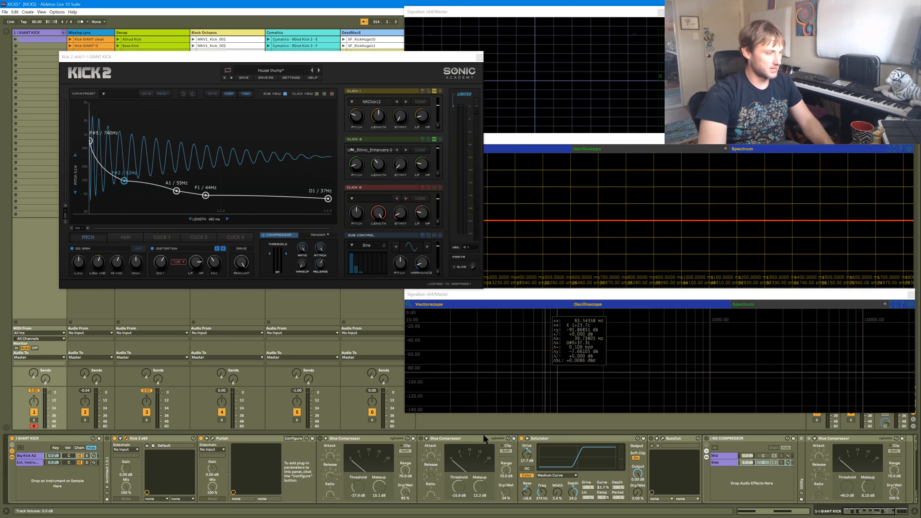
Step: Switch on the second Glue Compressor and raise its dry/wet mix
click(321, 438)
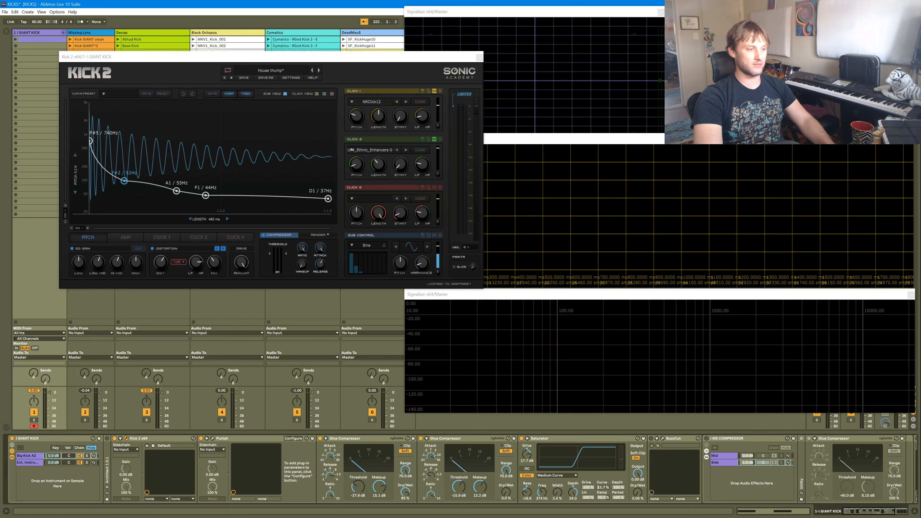
drag(506, 493, 506, 450)
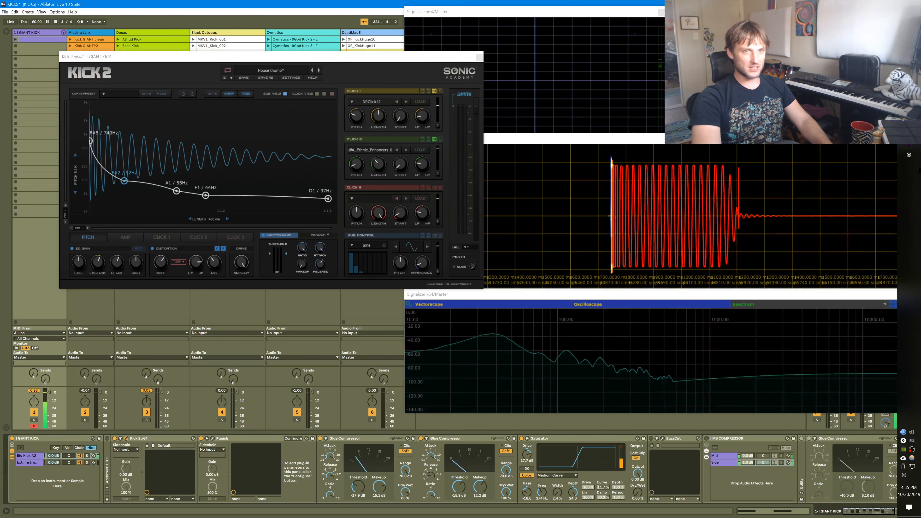
Step: Examine the kick's clipped peaks up close in the Signalizer oscilloscope and reset the display to its full range
click(906, 148)
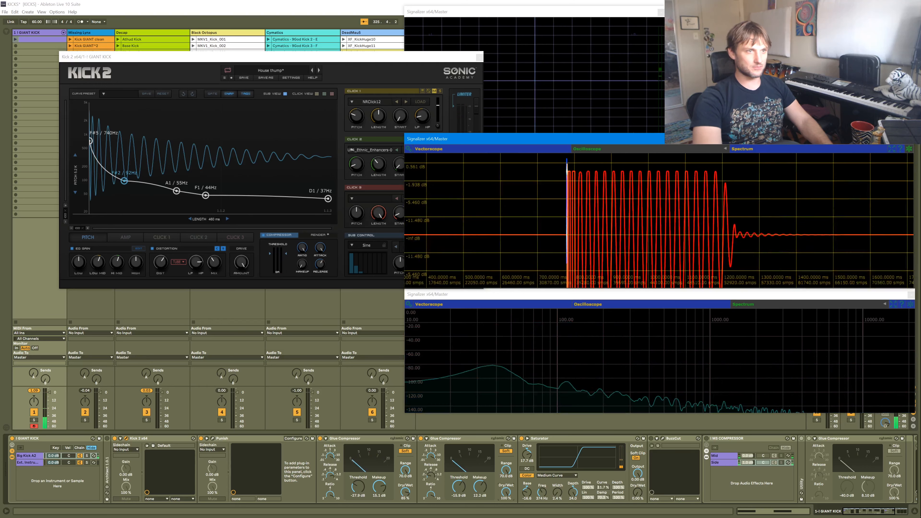
scroll(680, 172, up, 5)
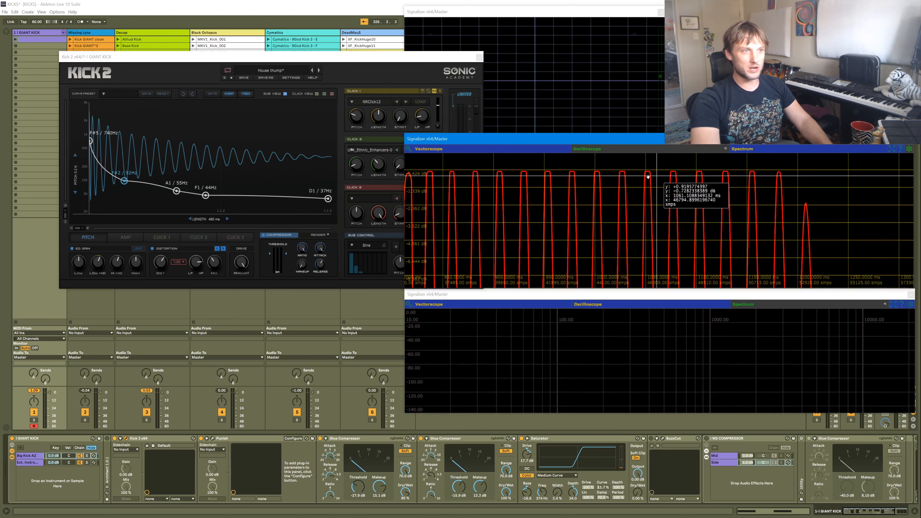
click(506, 496)
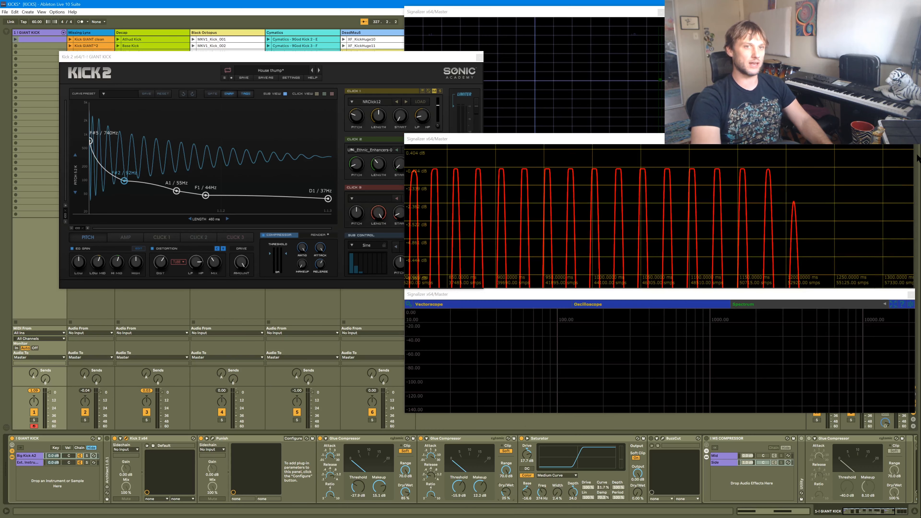
click(653, 223)
drag(654, 223, 632, 225)
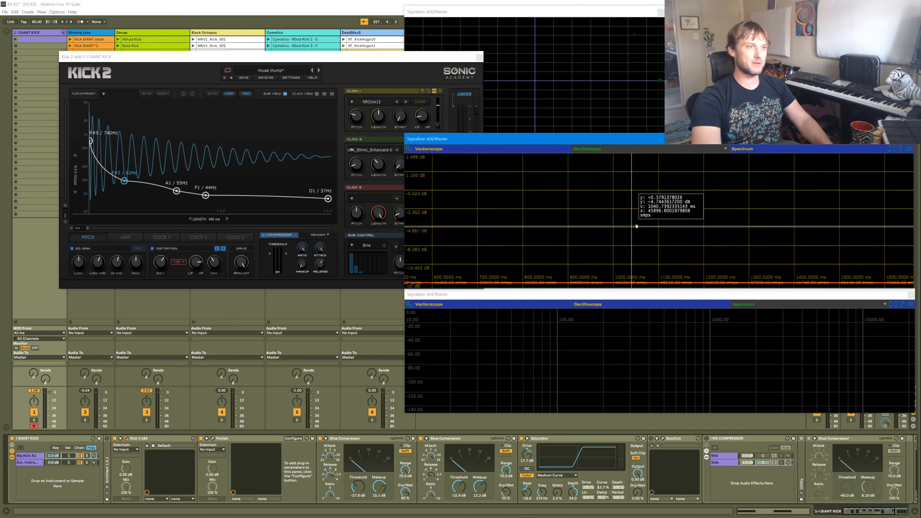
double_click(644, 215)
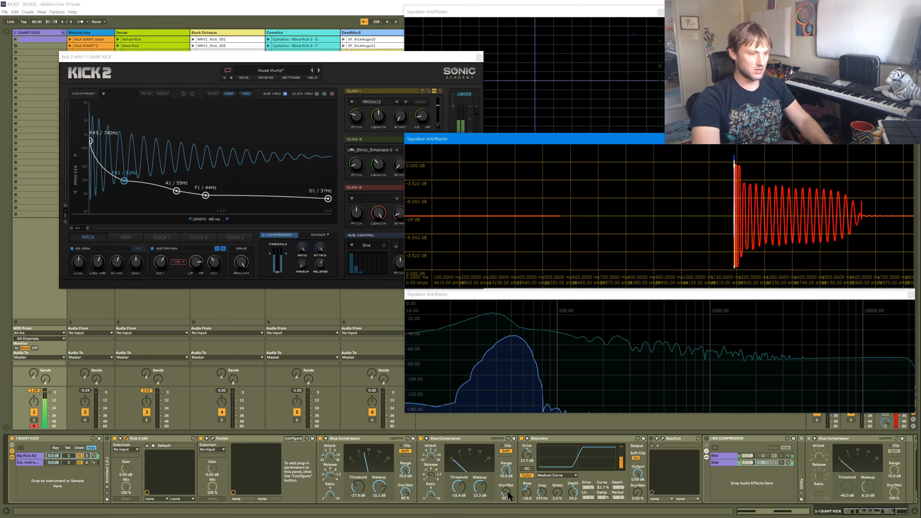
Step: Balance the dry/wet mixes, setting the second Glue Compressor to 28% and the Saturator to 3.17%
mouse_move(638, 493)
mouse_down()
mouse_move(638, 483)
mouse_move(637, 494)
mouse_up()
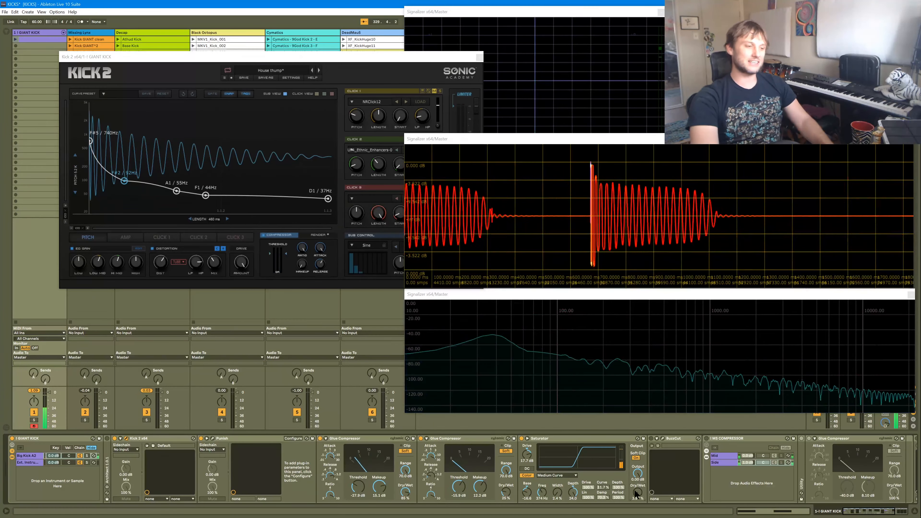
drag(506, 492, 506, 485)
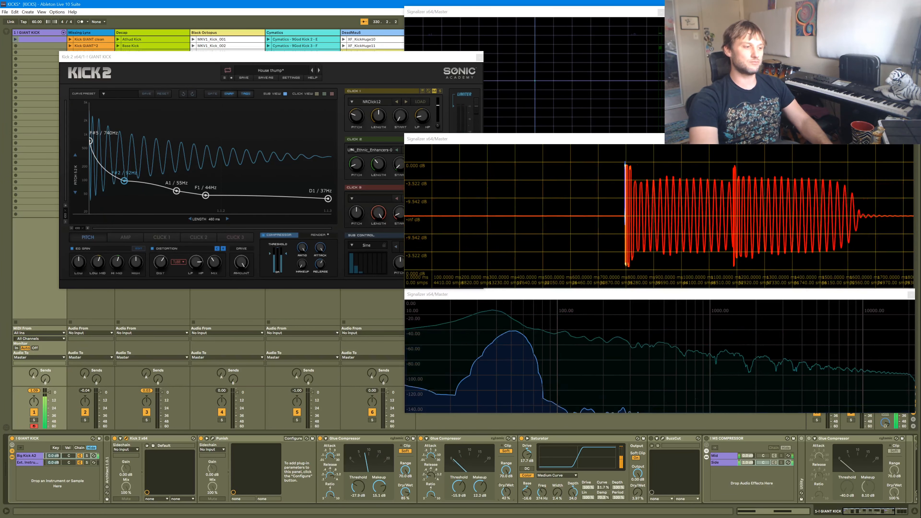
drag(637, 492, 637, 491)
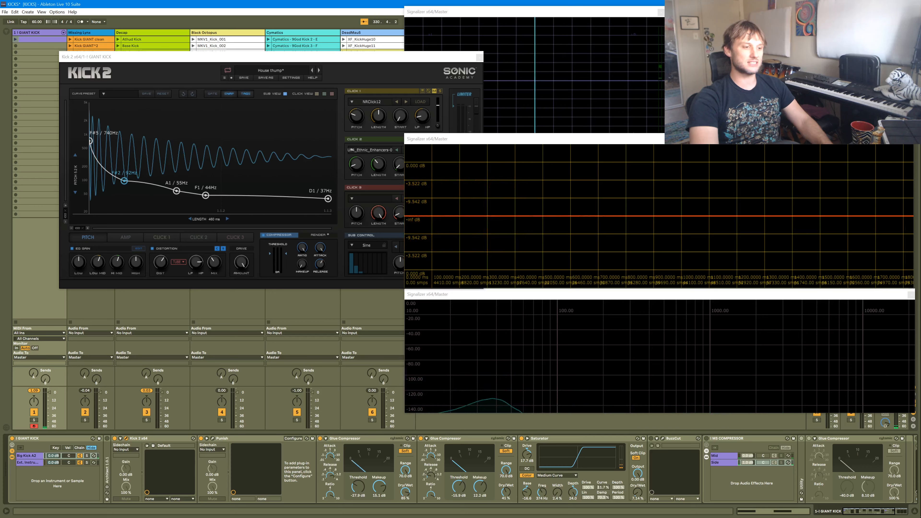
drag(510, 492, 510, 497)
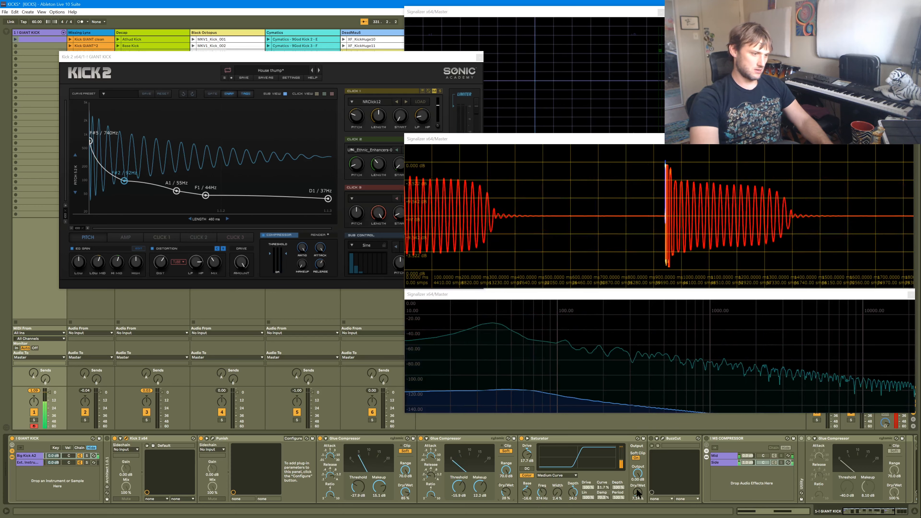
drag(636, 489, 637, 489)
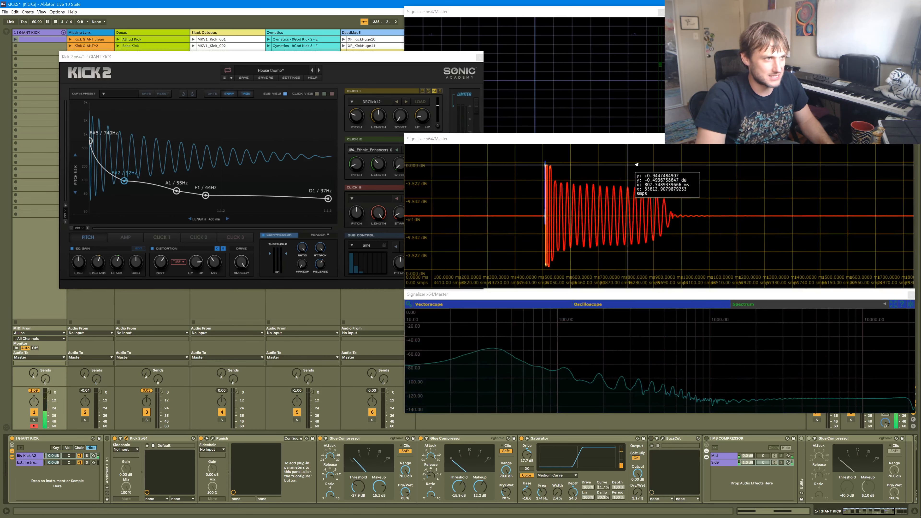
Step: Switch on the BuzzCut clipper after the Saturator and set its ceiling to 0.94
click(651, 439)
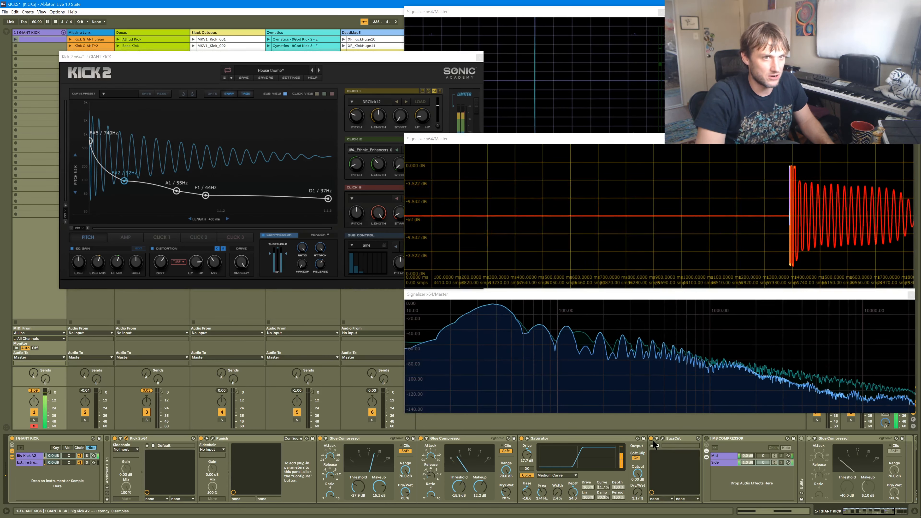
click(663, 438)
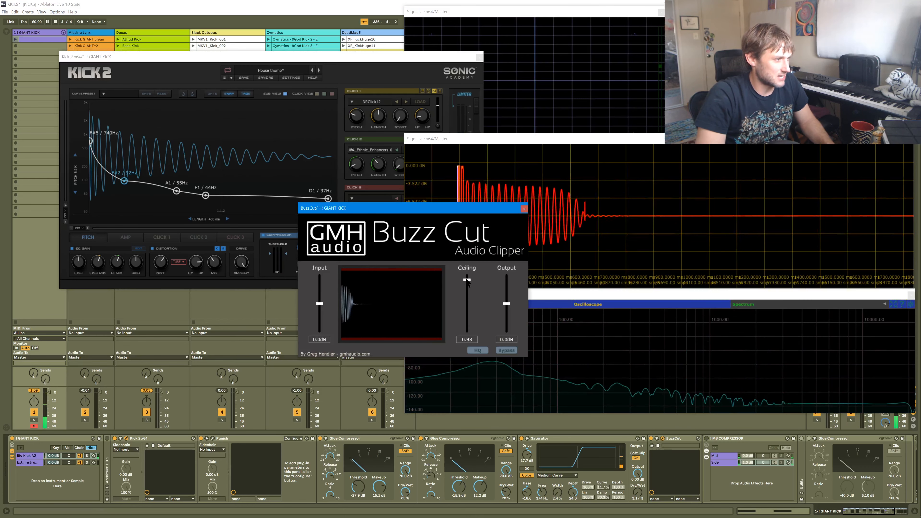
mouse_move(467, 280)
mouse_down()
mouse_move(472, 312)
mouse_move(476, 268)
mouse_move(476, 278)
mouse_up()
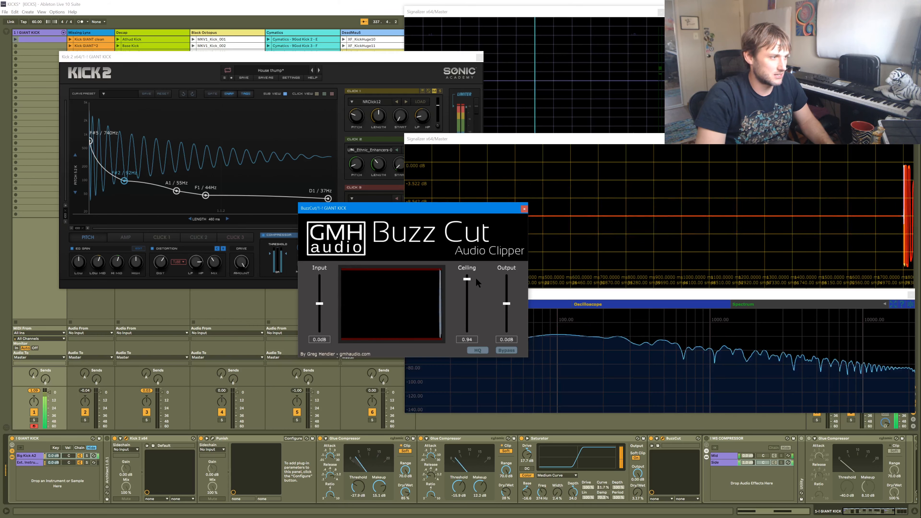
click(525, 209)
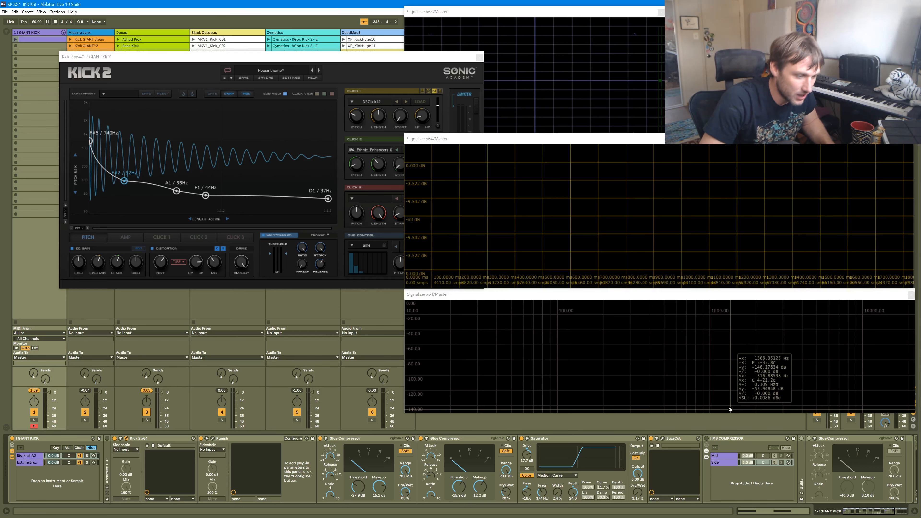
Step: Switch on the MS COMPRESSOR rack and solo its Side chain
click(732, 439)
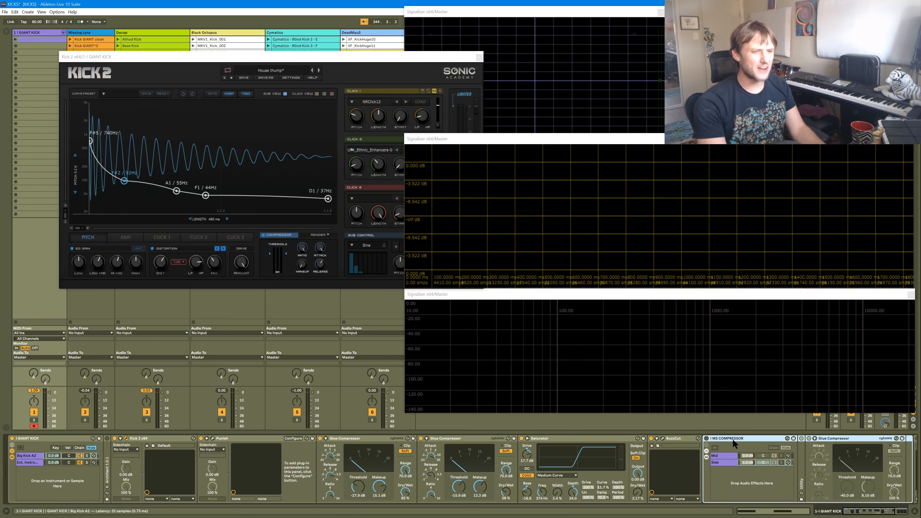
click(706, 439)
click(732, 463)
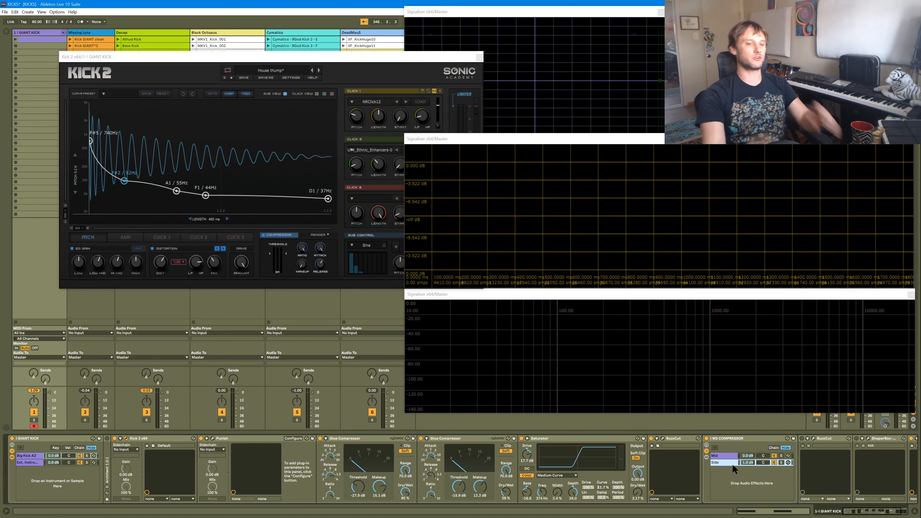
click(781, 463)
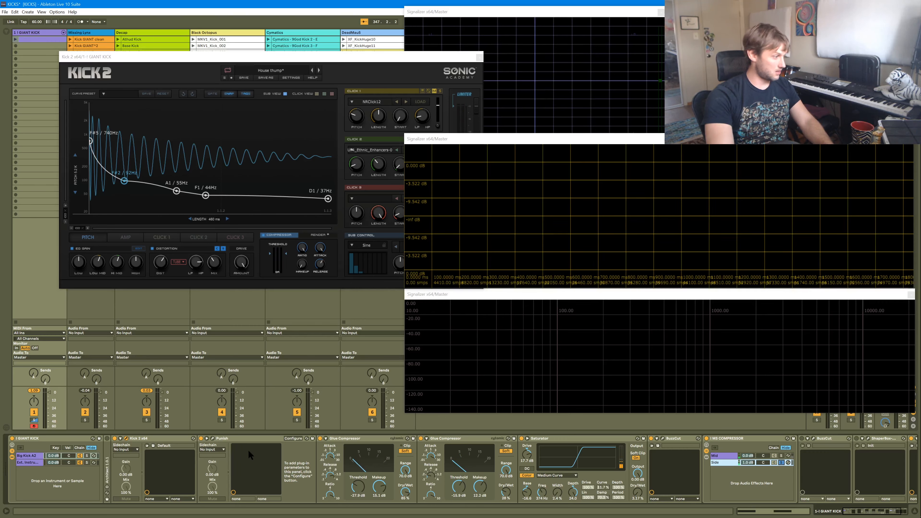
Step: Bring the Kick 2 window back up and re-enable its Click 1 and Click 2 layers
click(126, 437)
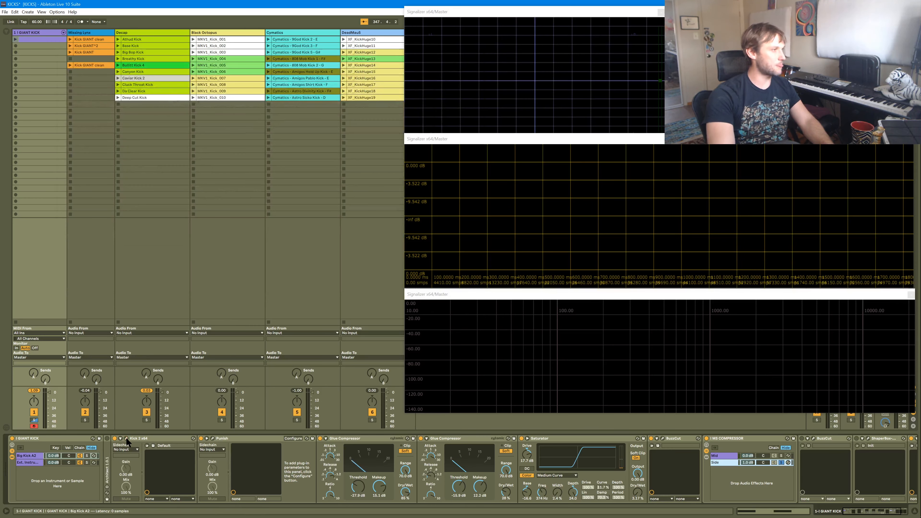
click(126, 437)
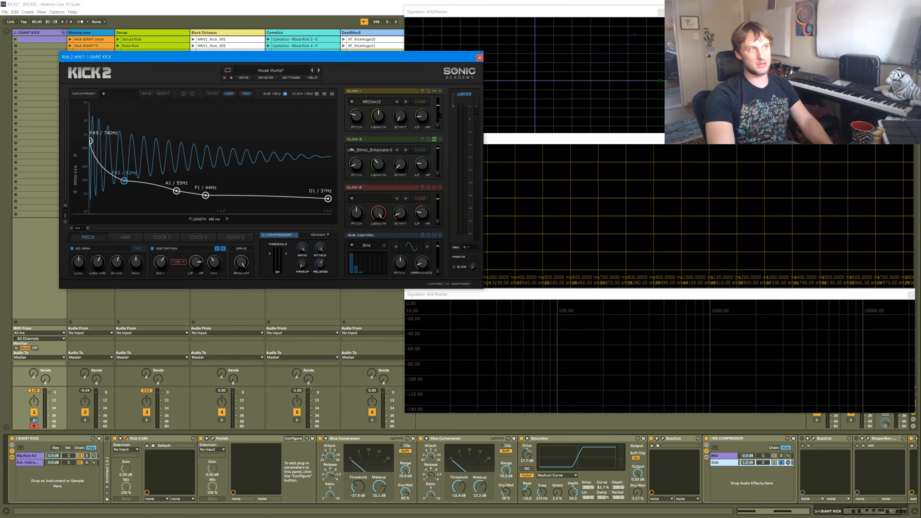
click(436, 139)
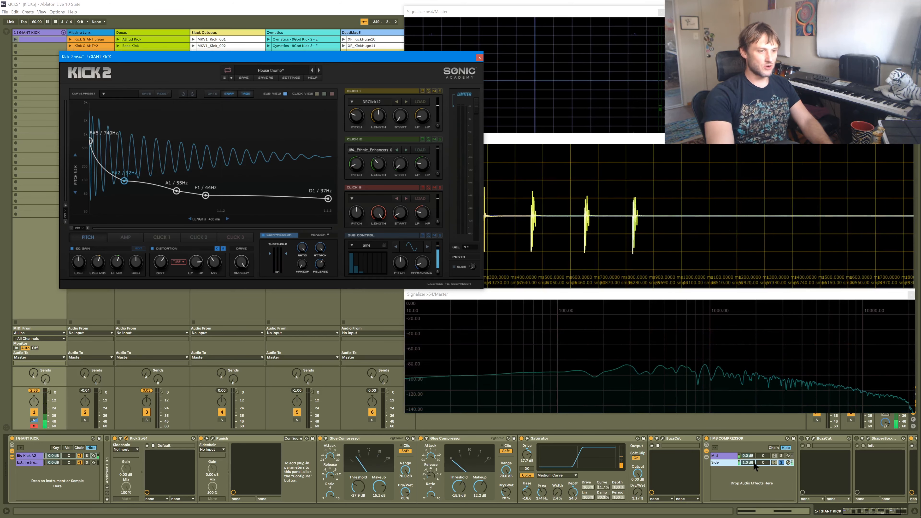
Step: Unsolo the Side chain and compare the kick with the MS COMPRESSOR rack bypassed and re-enabled
click(733, 463)
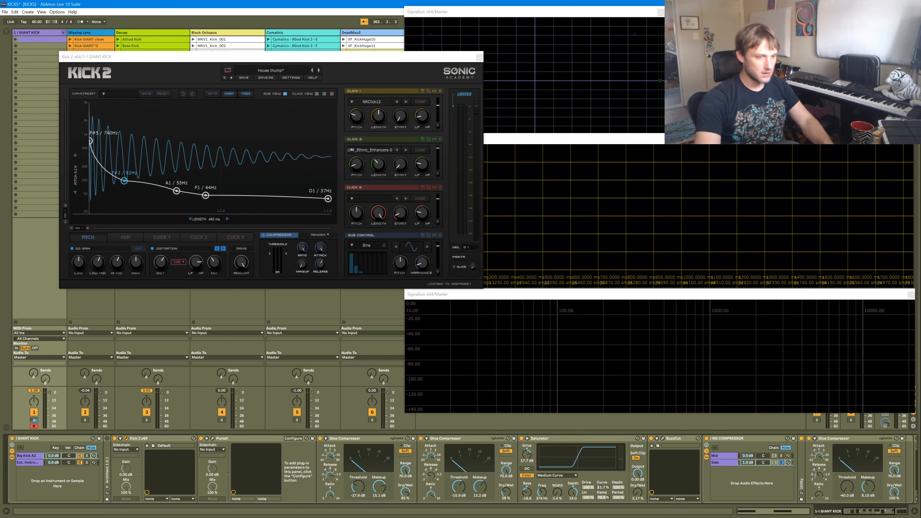
click(782, 461)
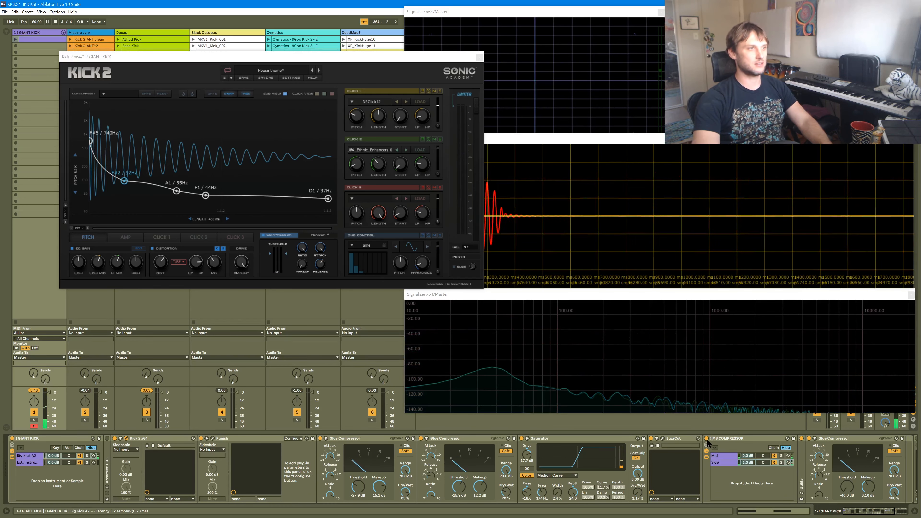
click(707, 439)
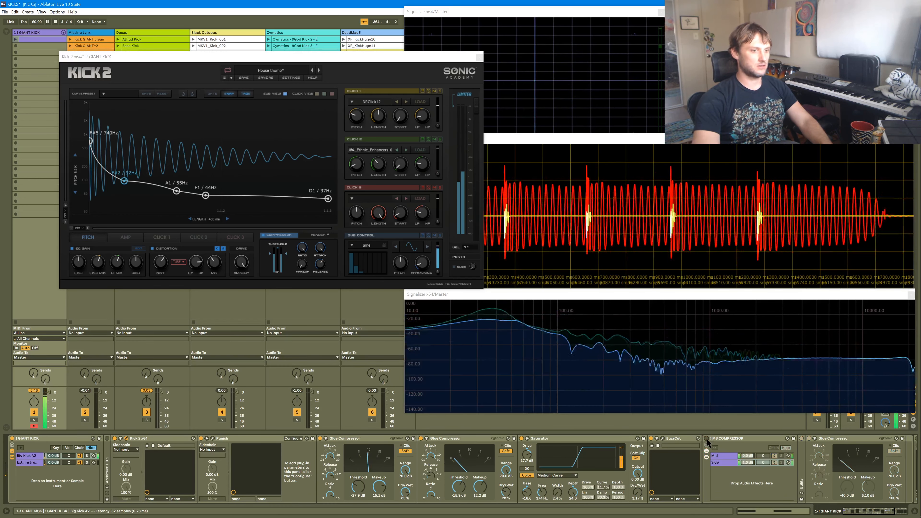
click(707, 439)
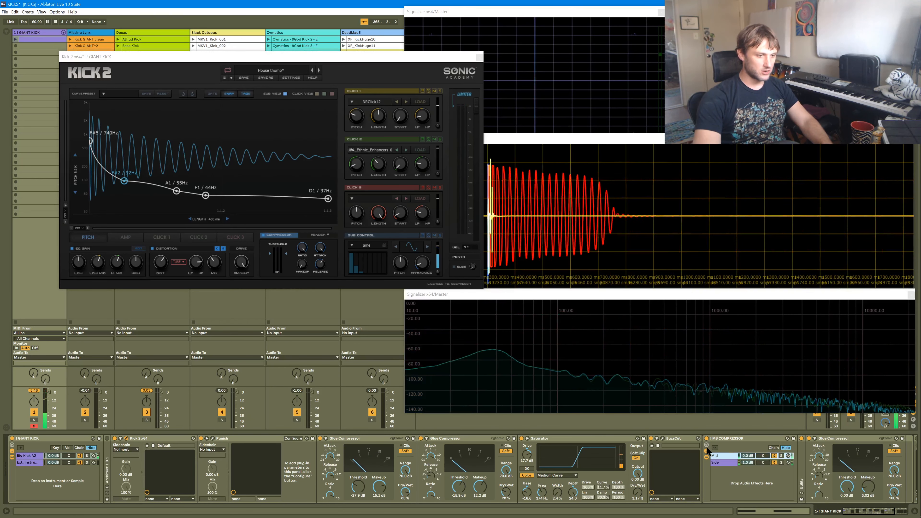
Step: Recheck the MS COMPRESSOR chains and compare the kick again with the rack switched off and back on
click(734, 462)
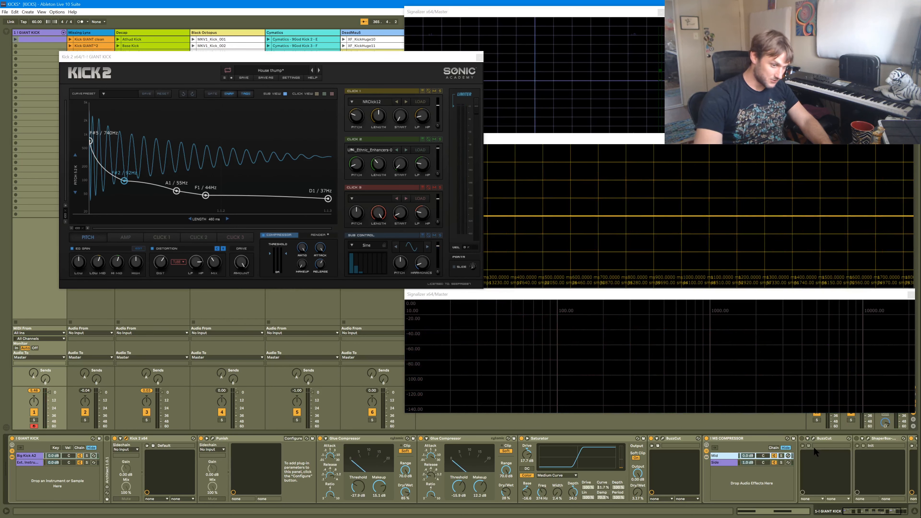
click(732, 461)
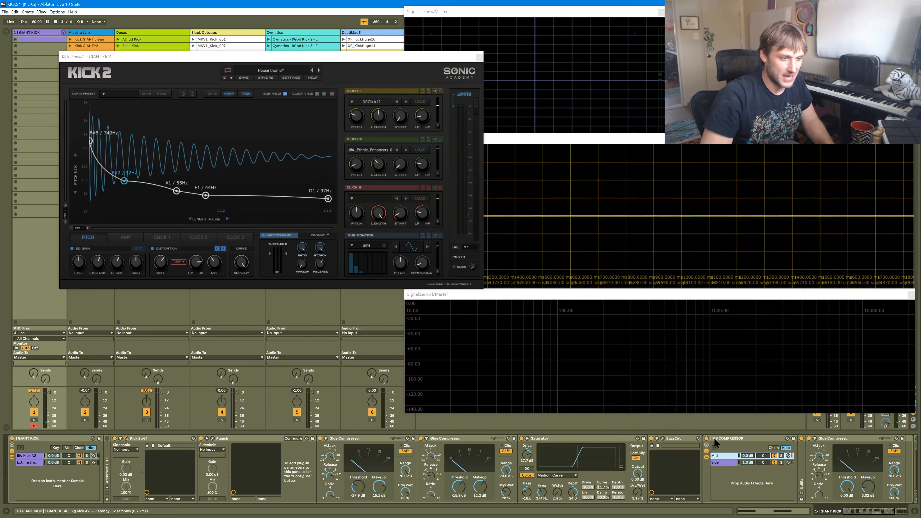
click(707, 438)
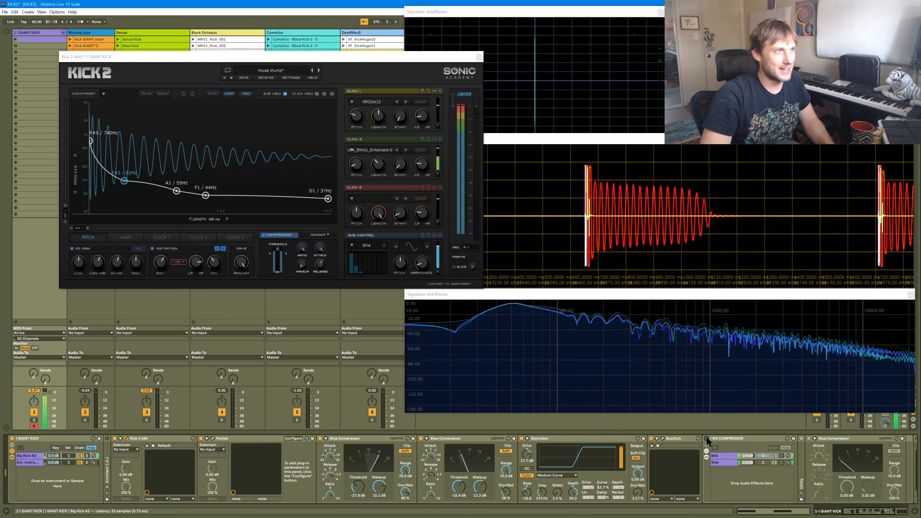
click(707, 438)
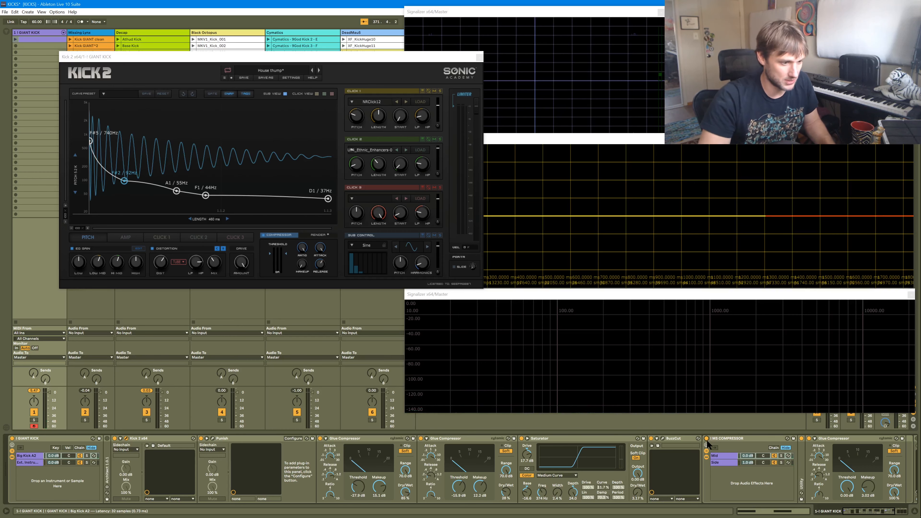
Step: Collapse the MS COMPRESSOR rack and review the settings of the BuzzCut clipper that follows it
double_click(723, 439)
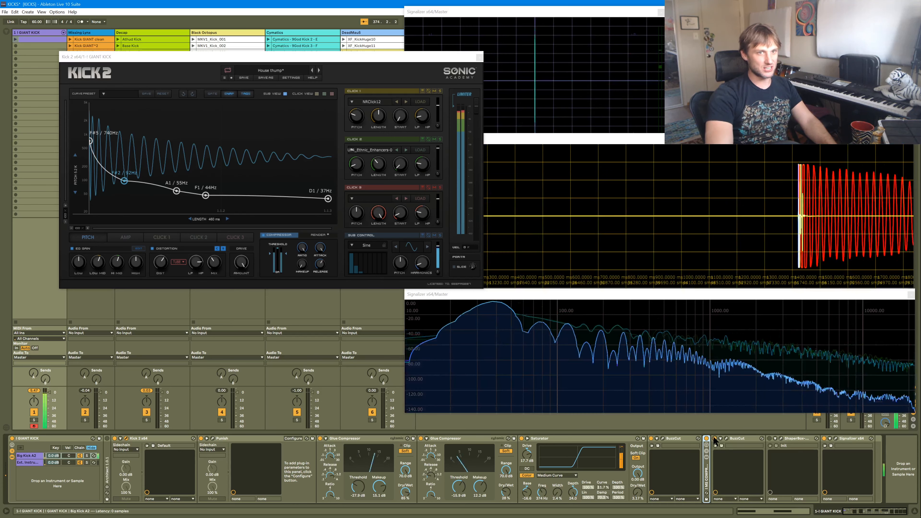
click(726, 438)
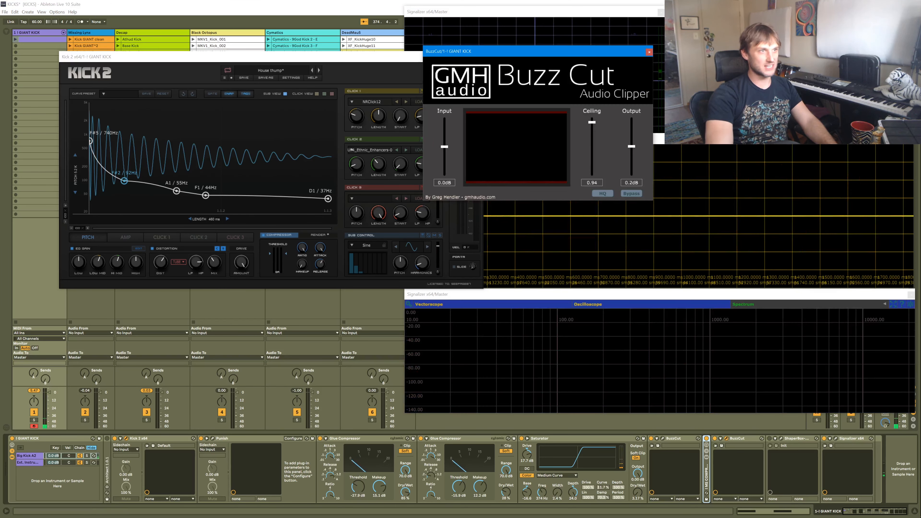
click(650, 52)
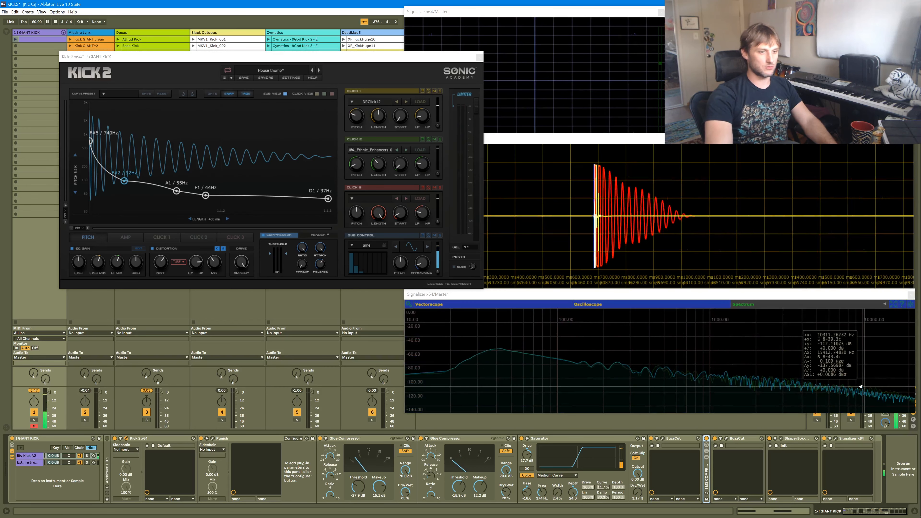
Step: Open ShaperBox and reshape the early part of its Mid Band volume curve into a dip just after the attack
click(780, 439)
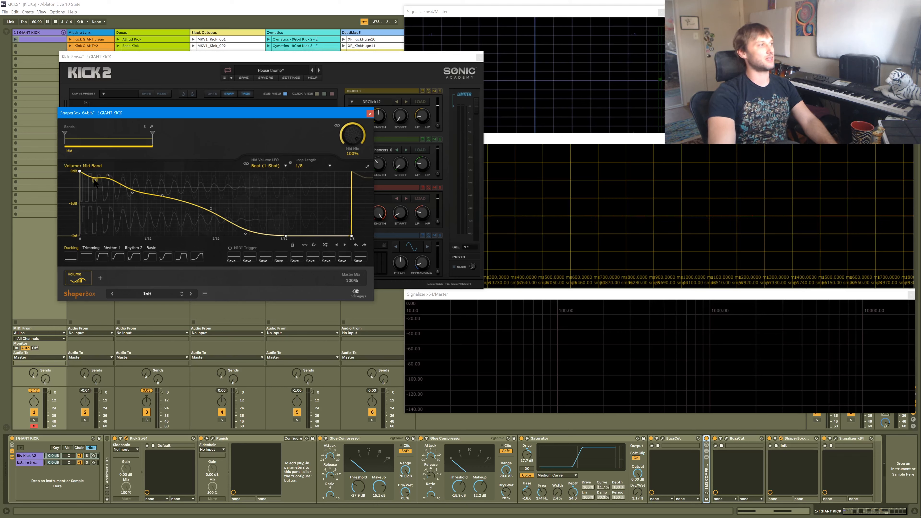
drag(108, 176, 112, 191)
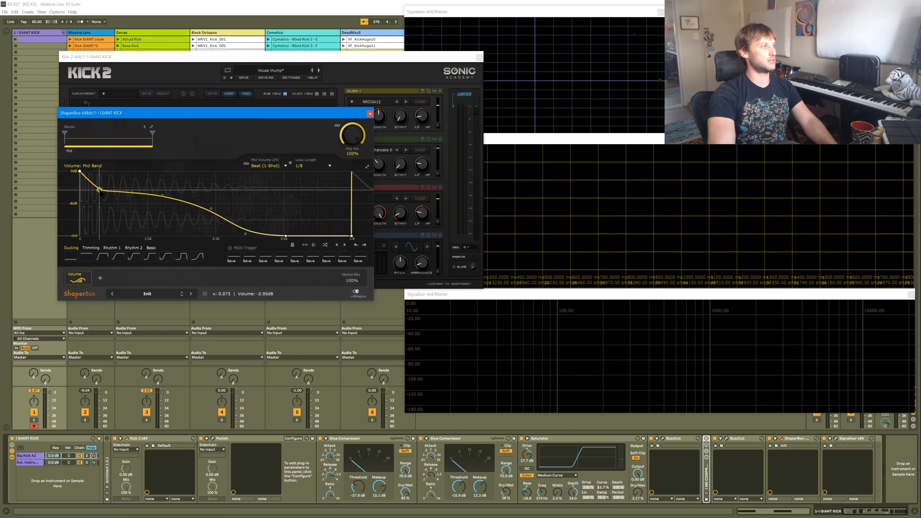
mouse_move(99, 190)
mouse_down()
mouse_move(93, 171)
mouse_move(110, 171)
mouse_move(101, 186)
mouse_up()
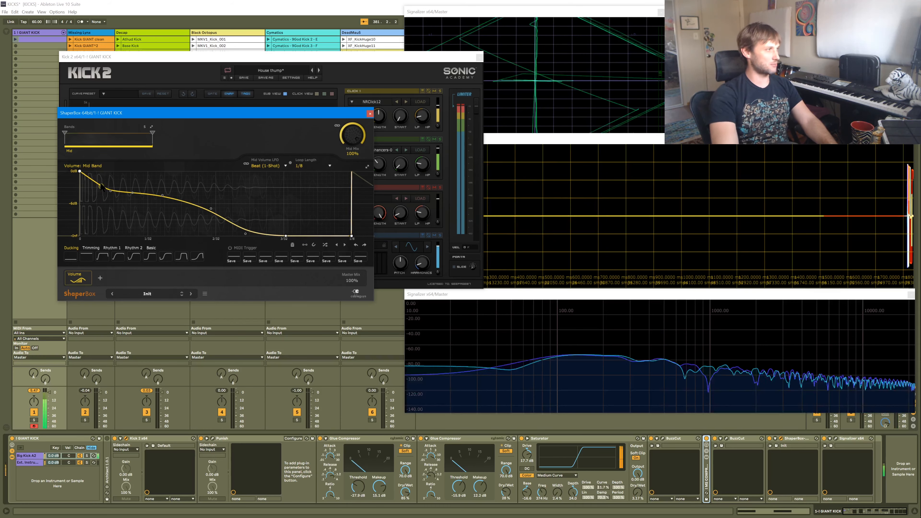
mouse_move(111, 191)
mouse_down()
mouse_move(163, 196)
mouse_move(119, 175)
mouse_move(132, 184)
mouse_move(123, 180)
mouse_move(121, 191)
mouse_move(124, 183)
mouse_up()
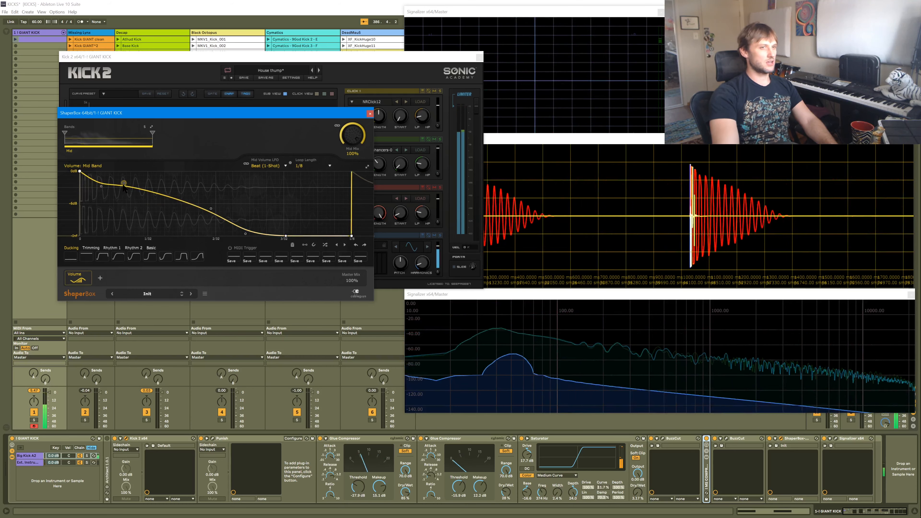
Step: Reshape the middle of ShaperBox's volume curve, trying a bump before smoothing it into an even fall to silence
drag(211, 209, 182, 172)
click(161, 211)
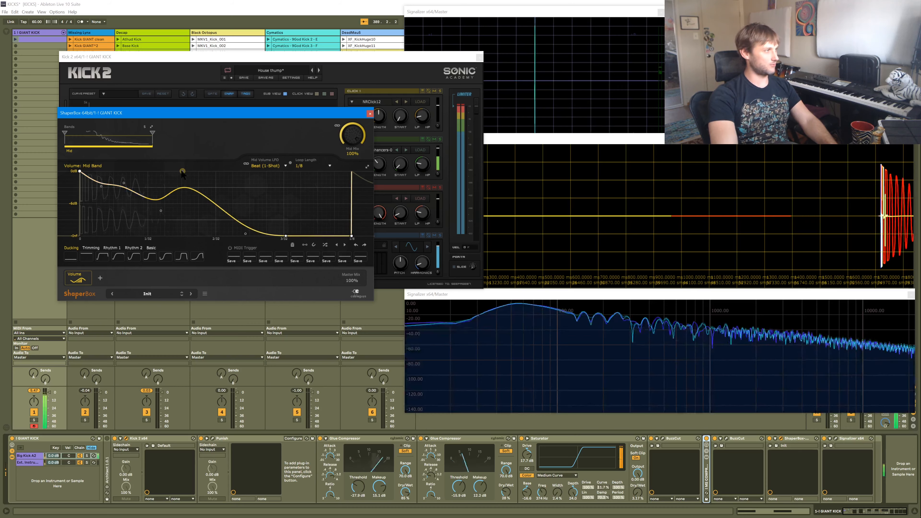
mouse_move(161, 210)
mouse_down()
mouse_move(177, 174)
mouse_move(185, 193)
mouse_move(156, 192)
mouse_move(193, 209)
mouse_move(162, 197)
mouse_up()
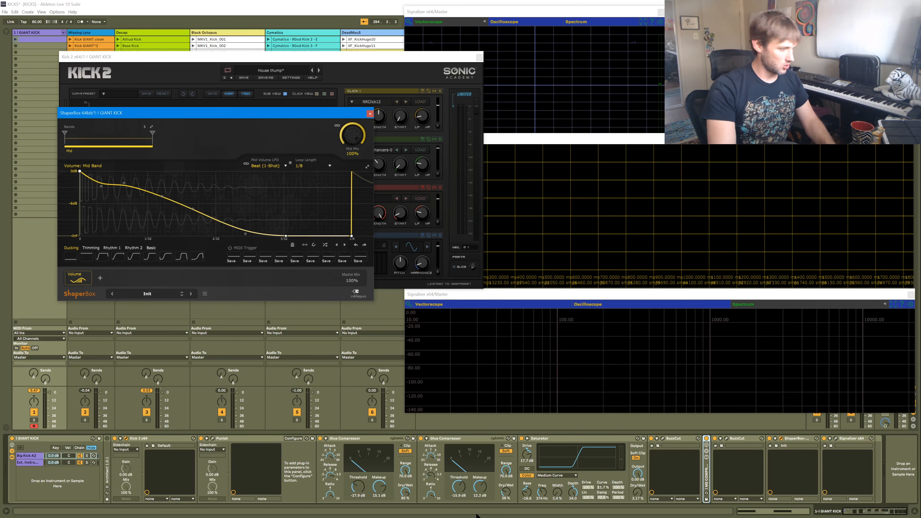
Step: Try a much higher dry/wet mix on the second Glue Compressor, inspect the frozen waveform on the oscilloscope, and restore the mix
drag(504, 491, 505, 454)
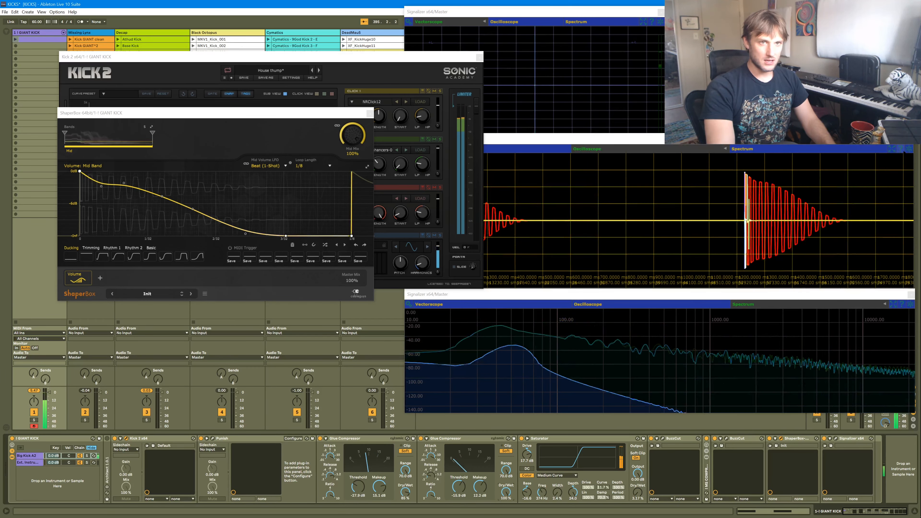
click(811, 221)
scroll(812, 220, up, 8)
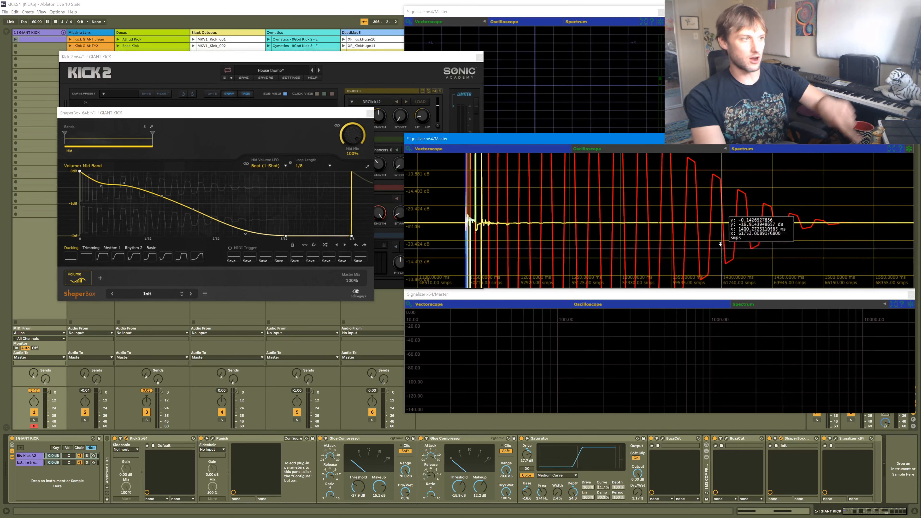
scroll(822, 237, down, 5)
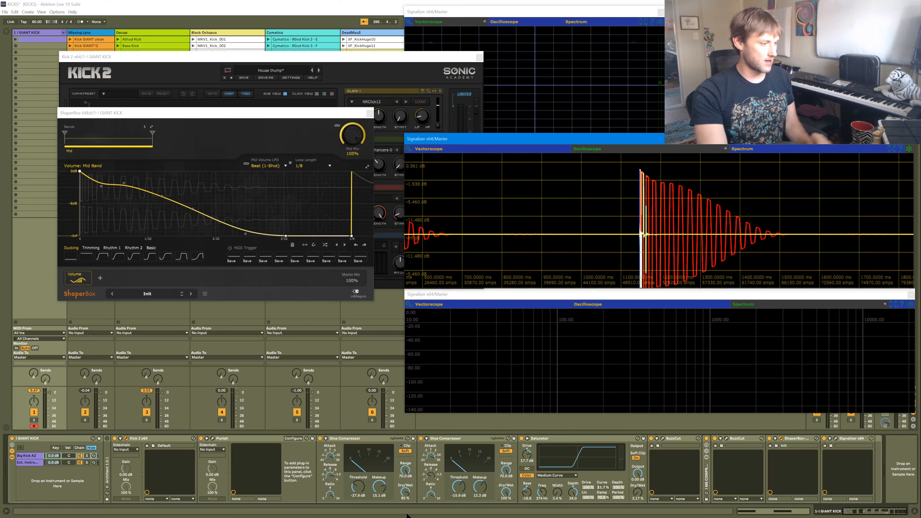
drag(506, 492, 506, 499)
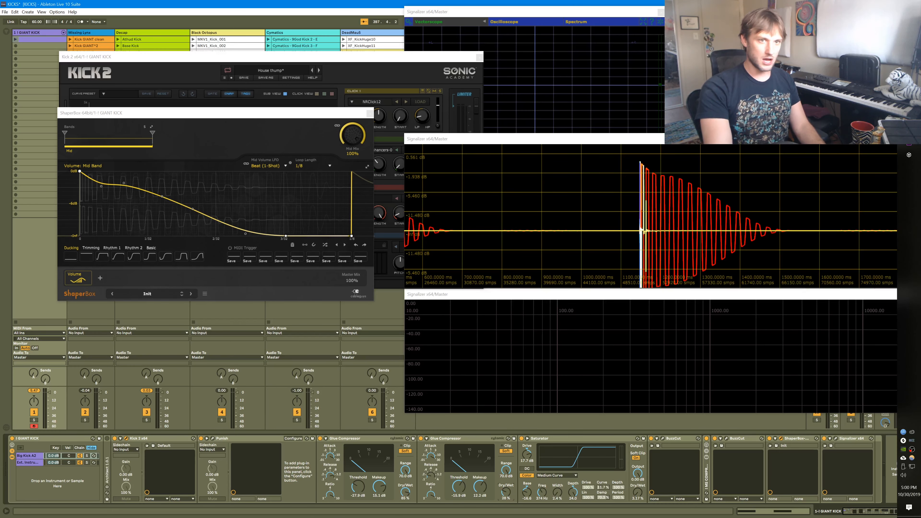
Step: Capture a fresh kick on the oscilloscope, freeze it and examine the wave shape of its decaying tail
click(910, 149)
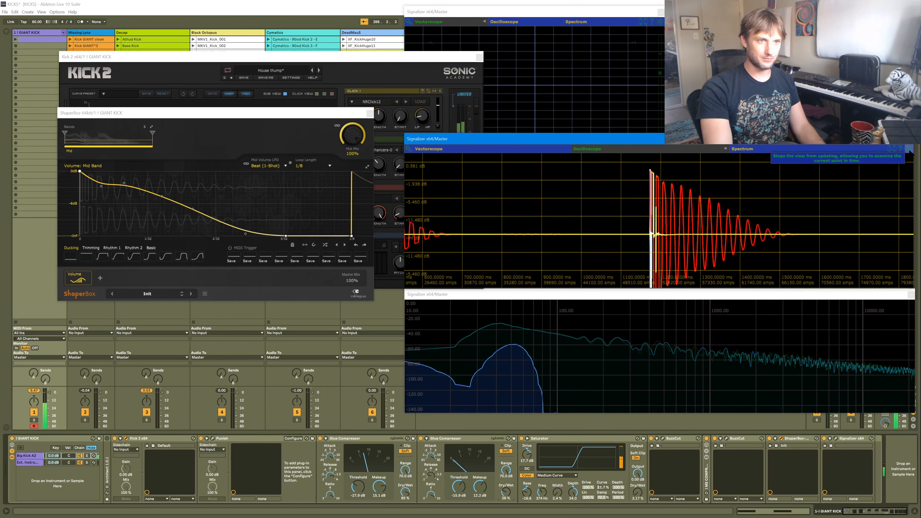
click(910, 149)
scroll(715, 217, up, 3)
scroll(715, 217, up, 3)
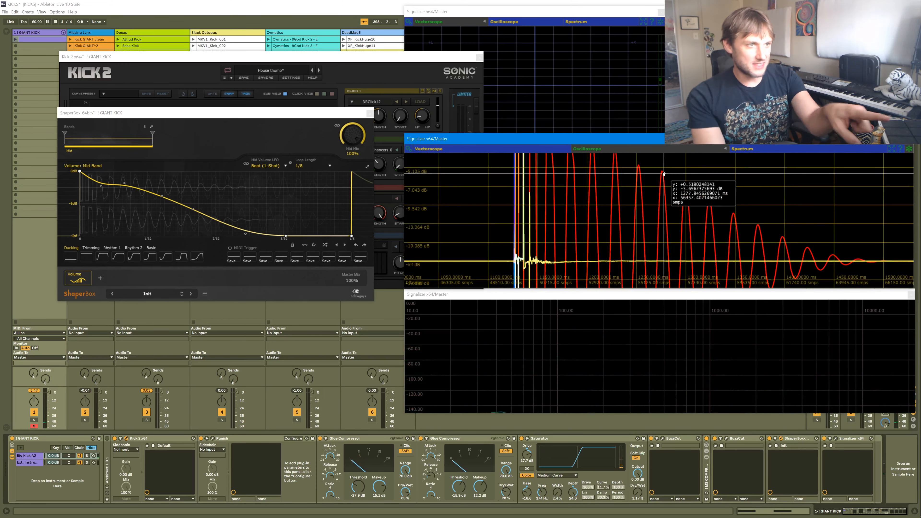
scroll(664, 262, down, 2)
scroll(662, 260, up, 2)
scroll(661, 261, up, 3)
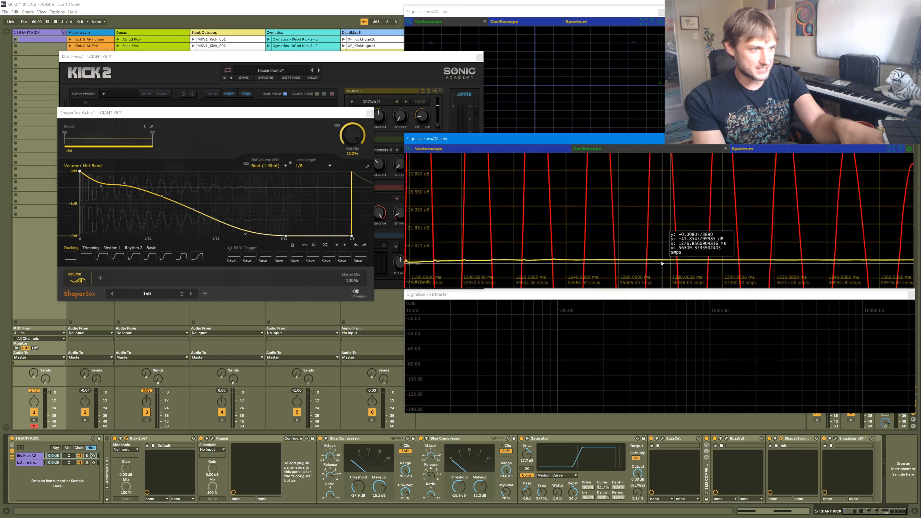
scroll(629, 249, down, 3)
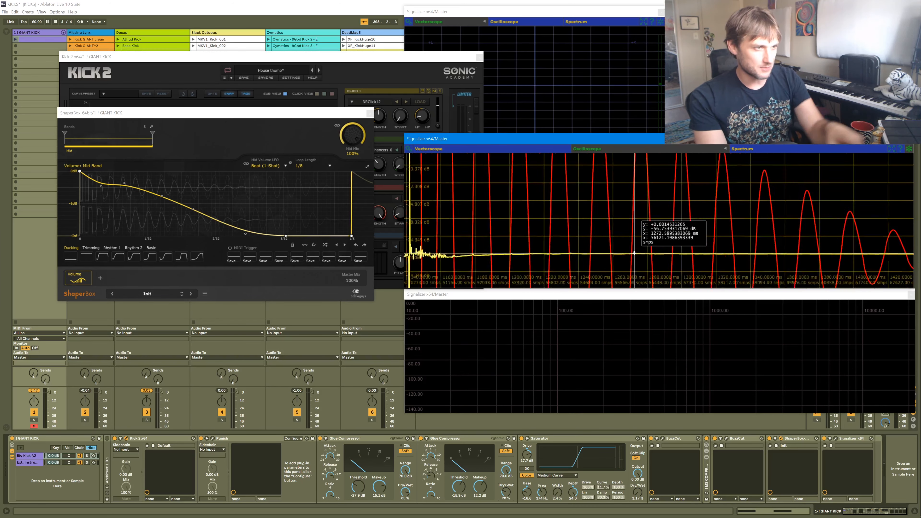
scroll(636, 196, down, 3)
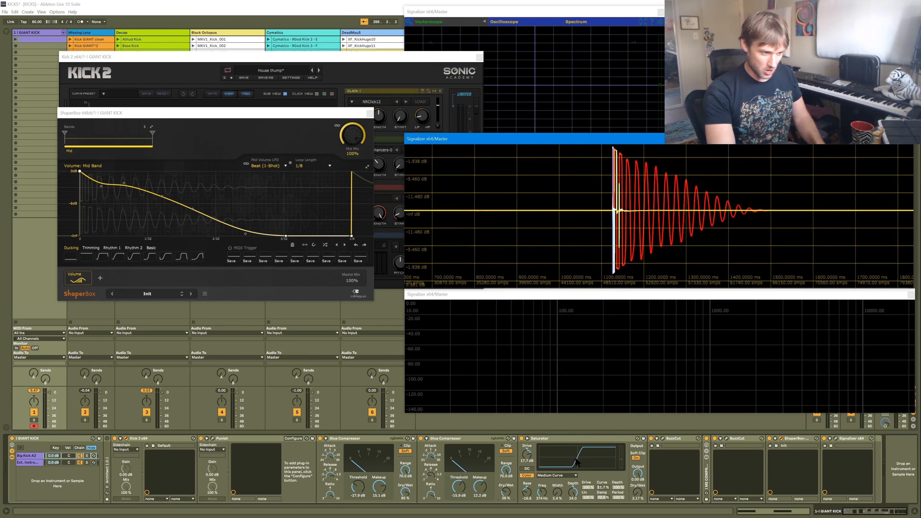
Step: Change the Saturator's shape to Hard Curve and raise its dry/wet mix with the oscilloscope running again
click(574, 477)
click(556, 500)
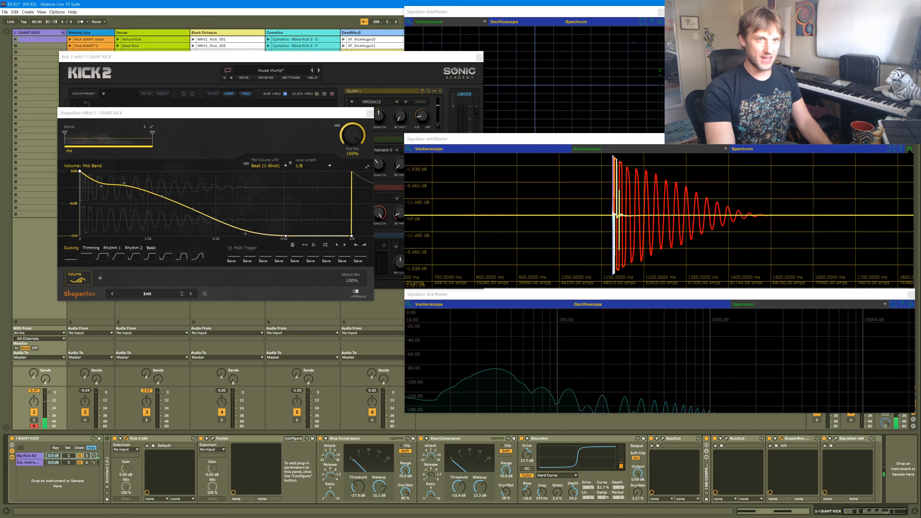
click(909, 149)
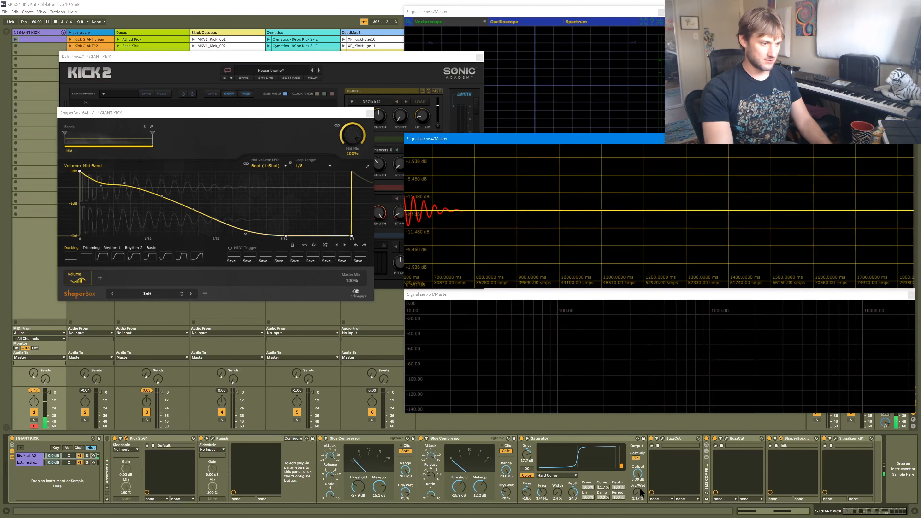
drag(640, 493, 640, 481)
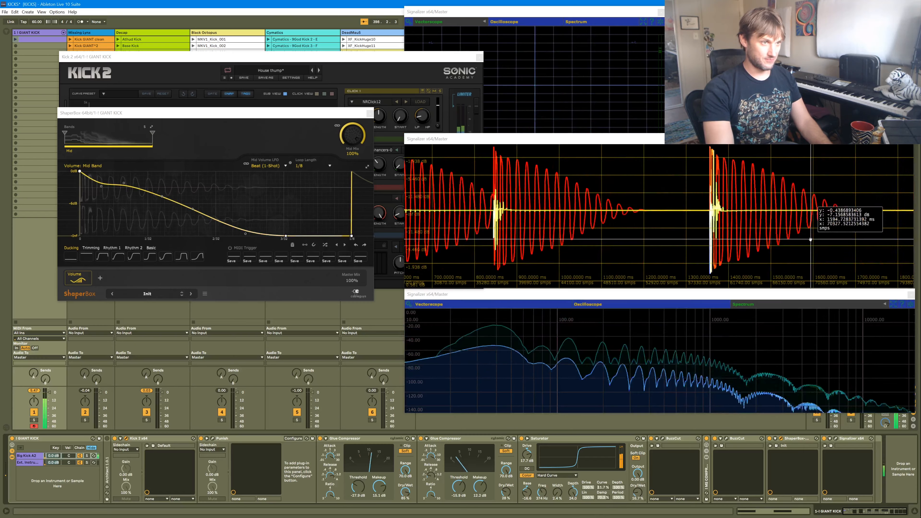
Step: Freeze the oscilloscope and examine the individual wave cycles in the tail of the more saturated kick
click(805, 214)
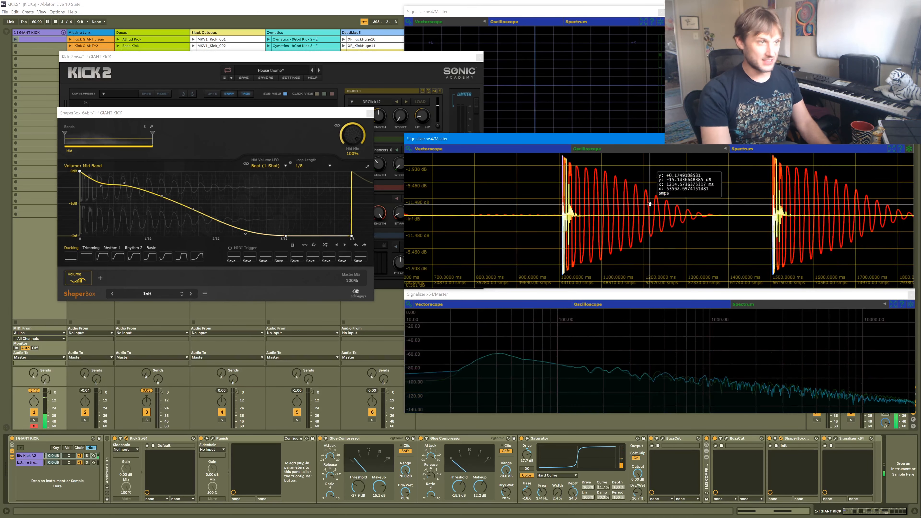
scroll(649, 208, up, 4)
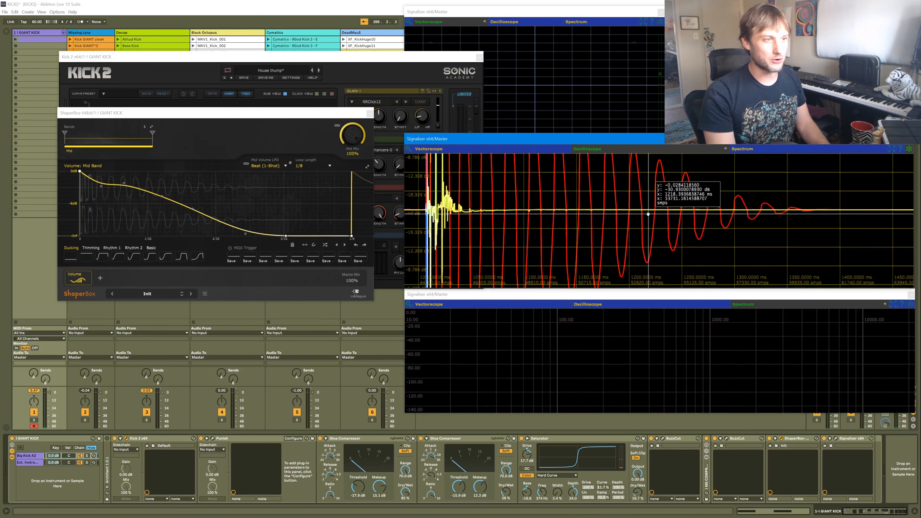
scroll(653, 210, up, 3)
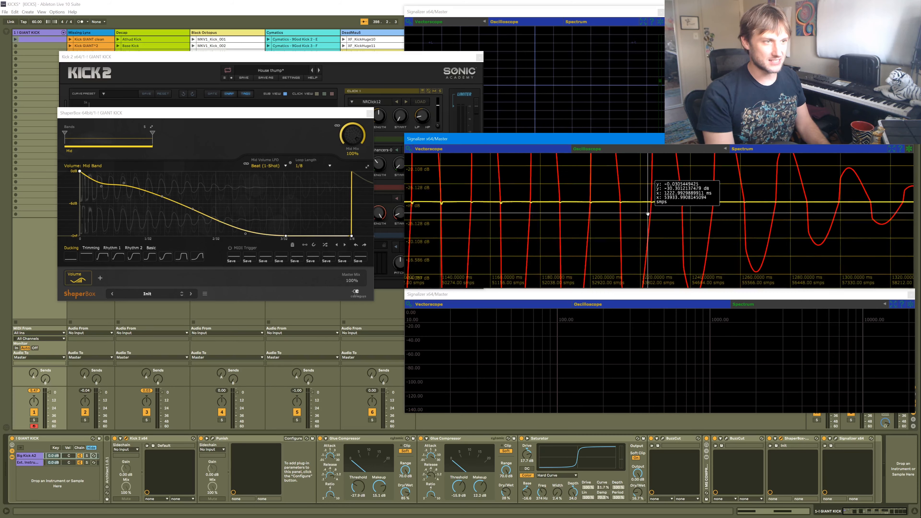
scroll(648, 214, down, 3)
drag(652, 164, 645, 195)
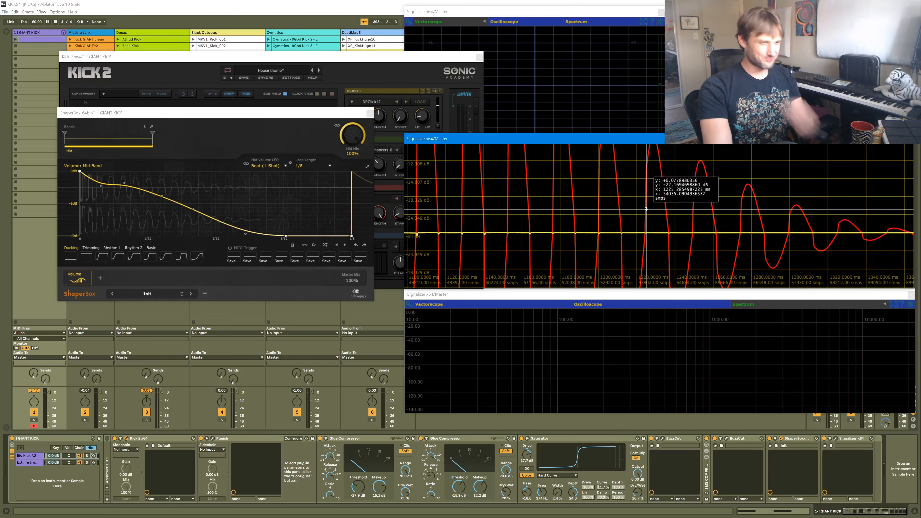
scroll(647, 211, down, 3)
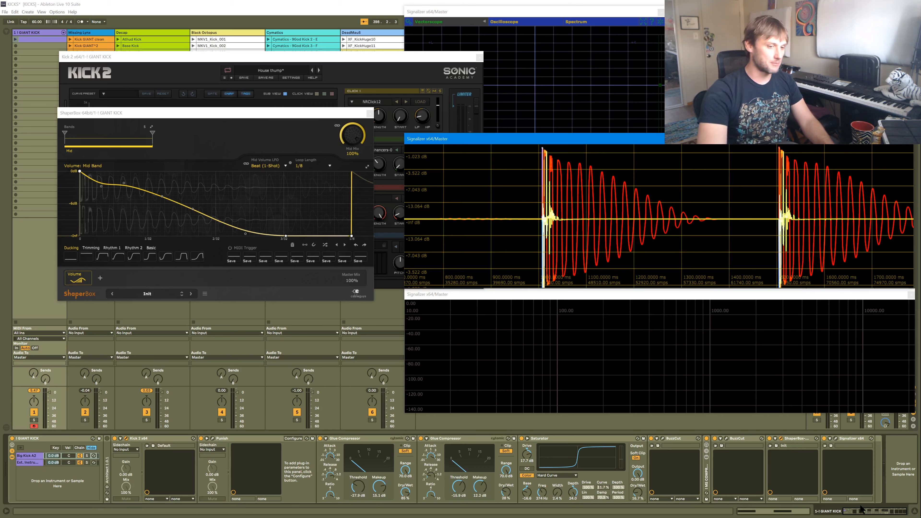
Step: Bypass ShaperBox and resume the oscilloscope to view the kick's tail without the volume shaping
click(770, 439)
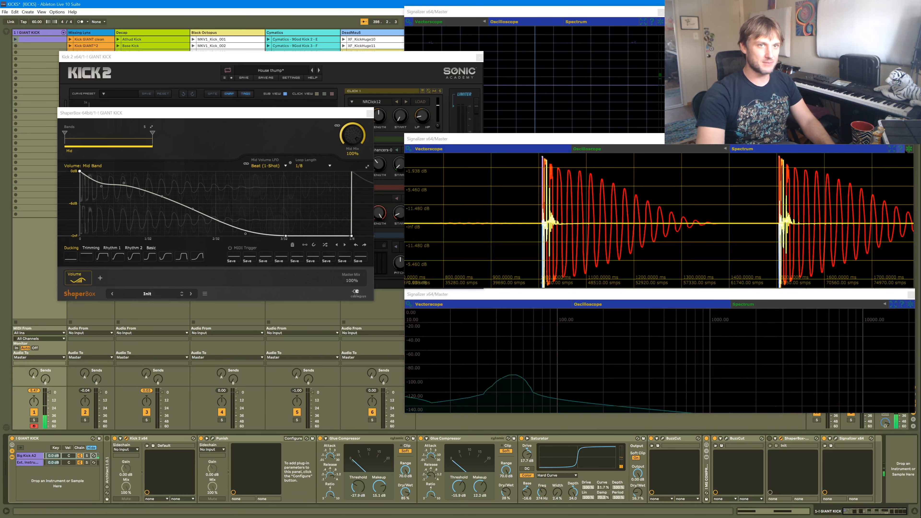
click(903, 161)
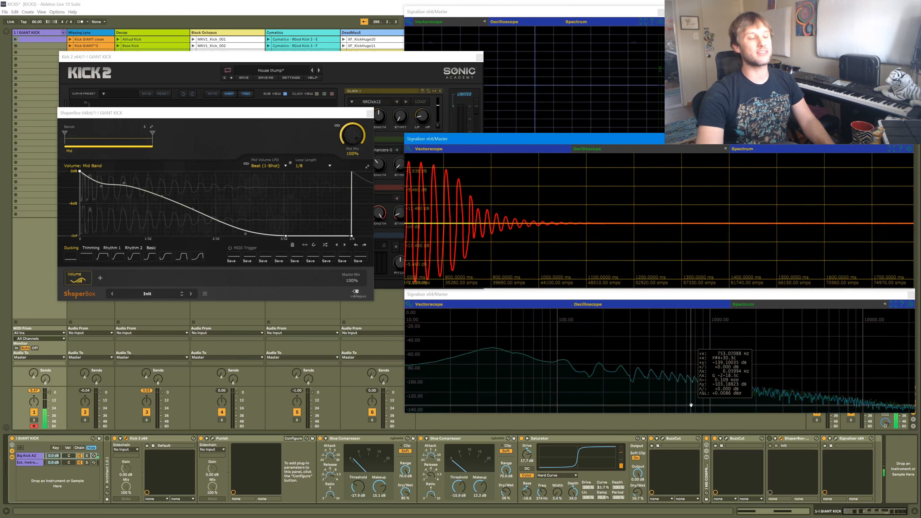
click(884, 512)
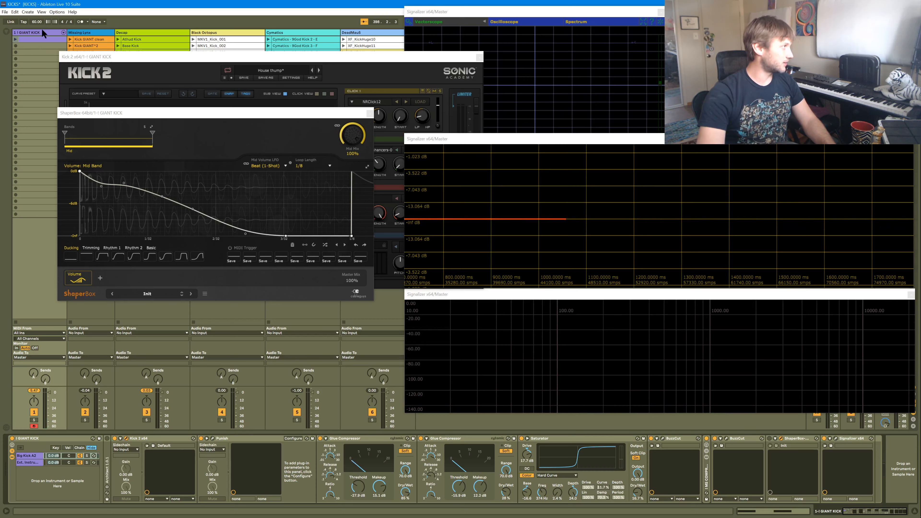
Step: Launch the GIANT KICK clip and show the volume automation for the rack's Big Kick chain in the clip envelopes
click(15, 40)
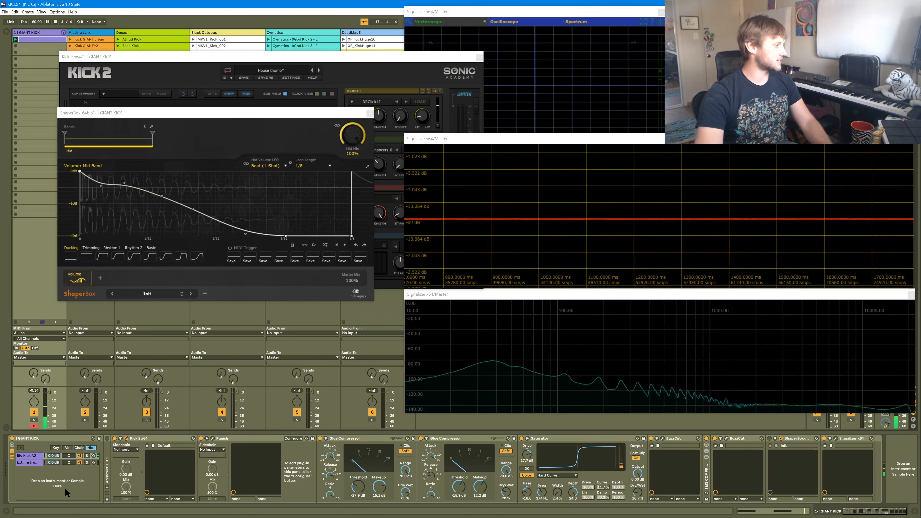
right_click(53, 456)
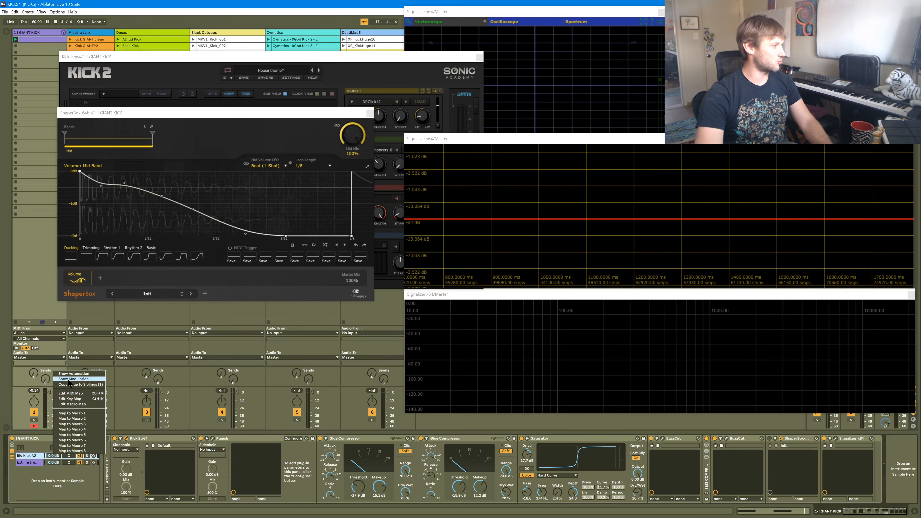
click(73, 373)
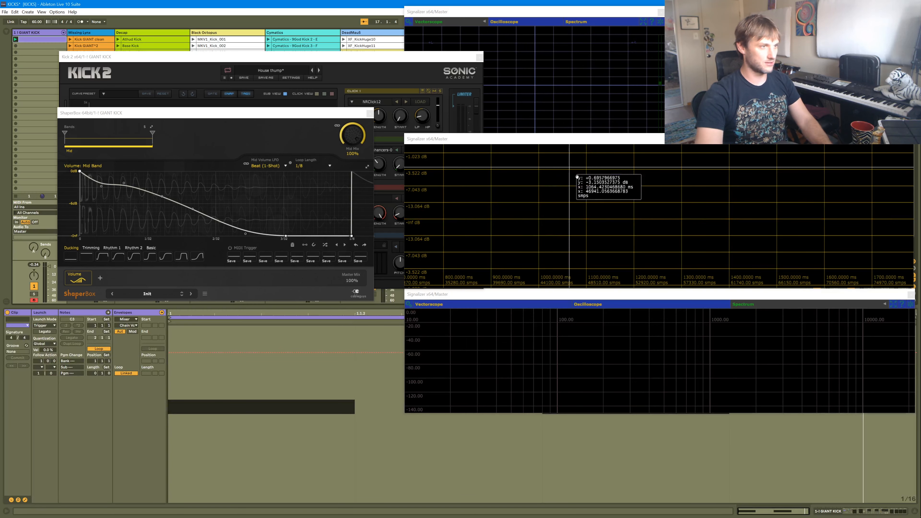
Step: Draw a convex chain-volume fade in the clip envelope that reaches silence at about 1.1.2, and return to the device chain
click(170, 352)
drag(237, 352, 722, 499)
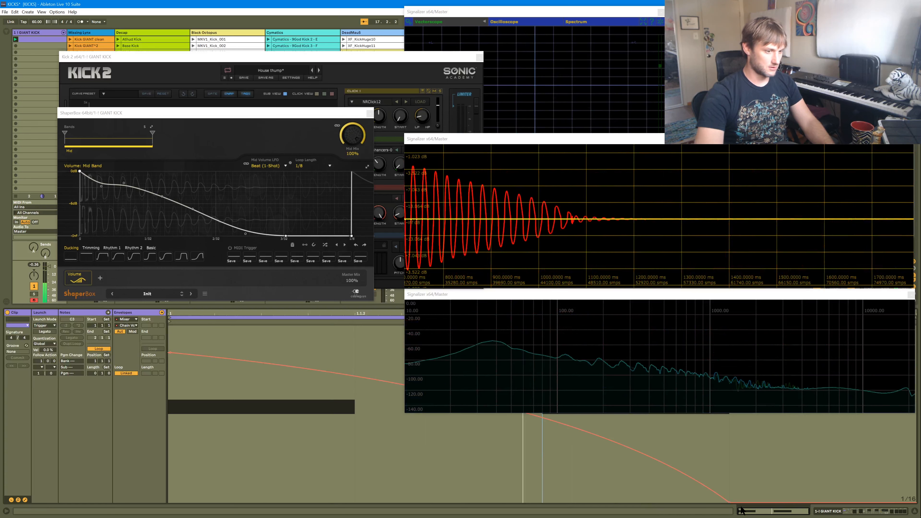
drag(729, 502, 338, 439)
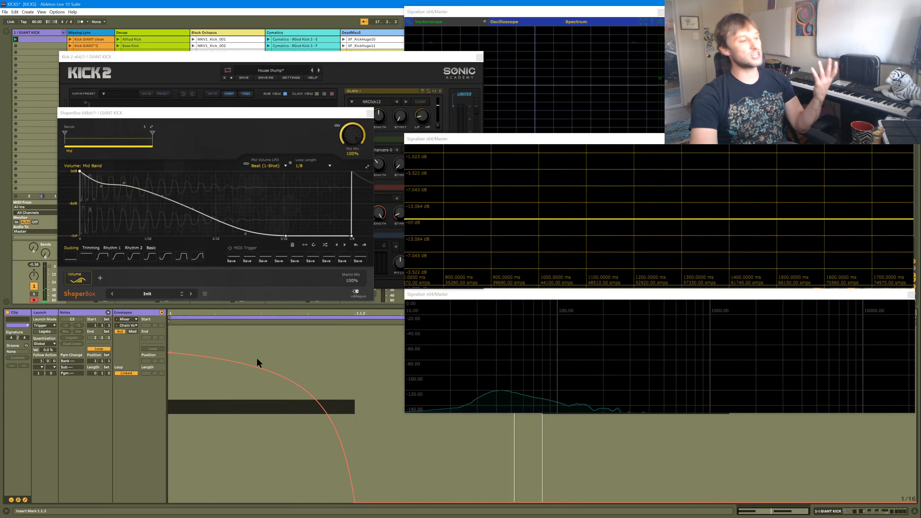
key(shift+Tab)
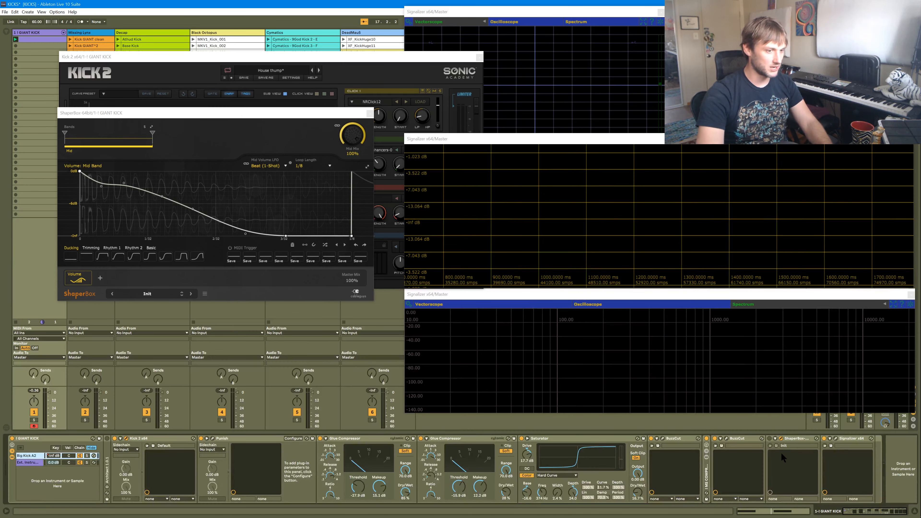
Step: Toggle ShaperBox on and off while reviewing its volume curve, and close the ShaperBox and Kick 2 windows
click(781, 439)
click(781, 438)
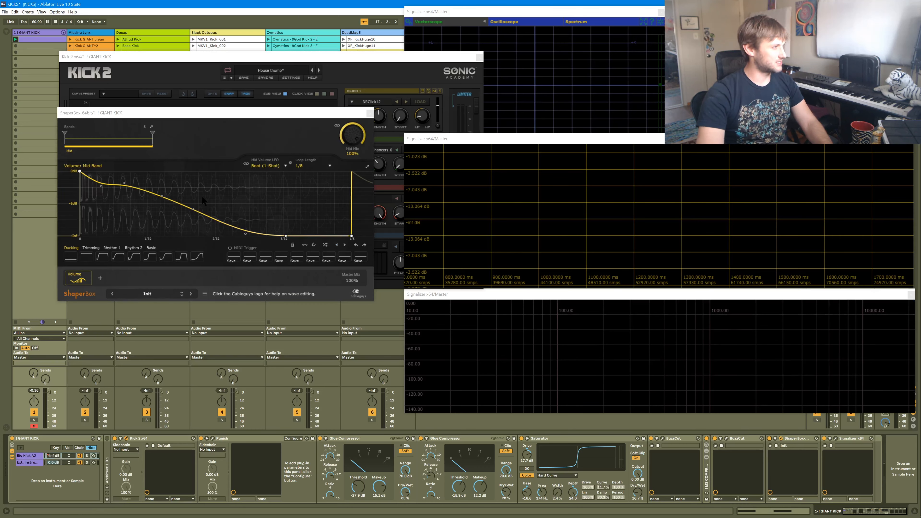
click(203, 196)
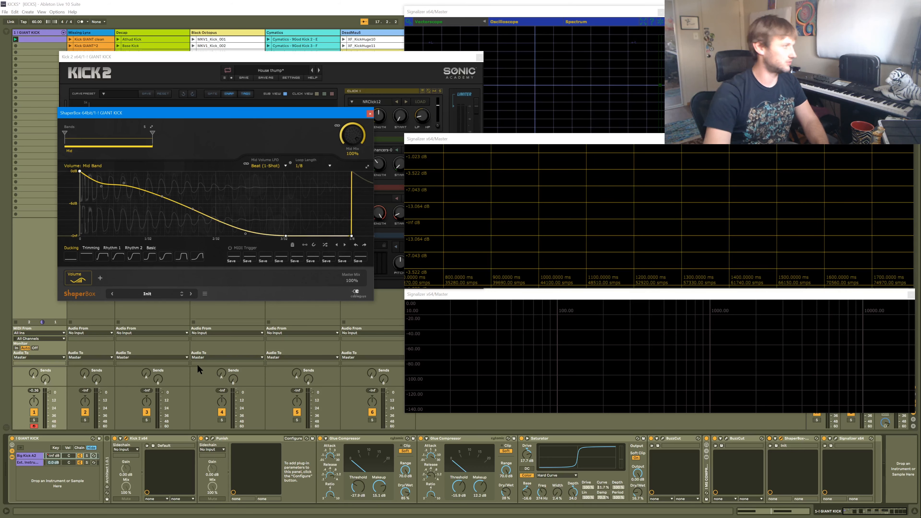
click(370, 114)
mouse_move(565, 224)
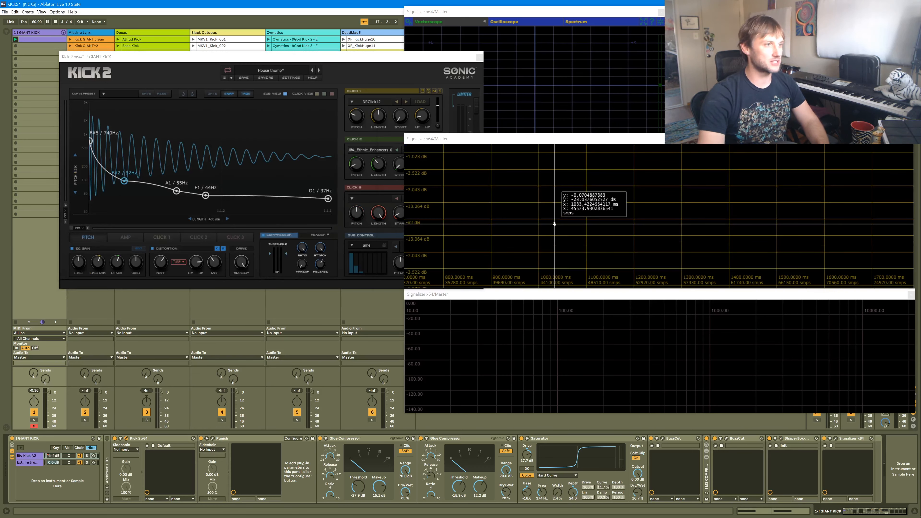
click(480, 57)
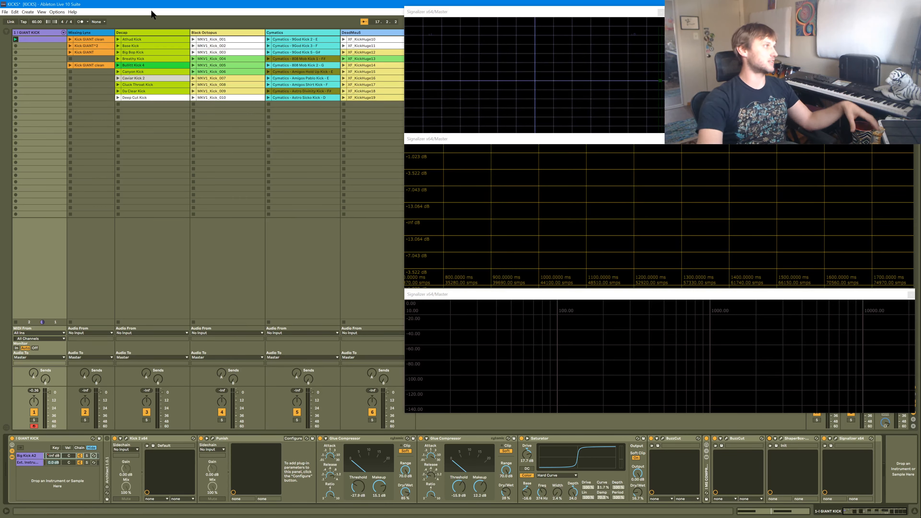
Step: Look over the kick sample tracks by selecting DeadMau5, Cymatics, Black Octopus and Missing Lynx in turn
click(357, 33)
click(329, 31)
click(244, 35)
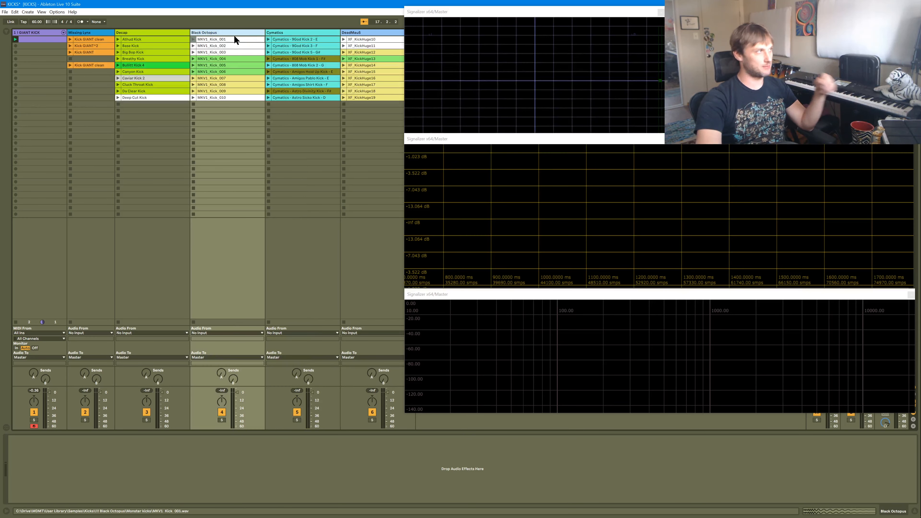
click(78, 32)
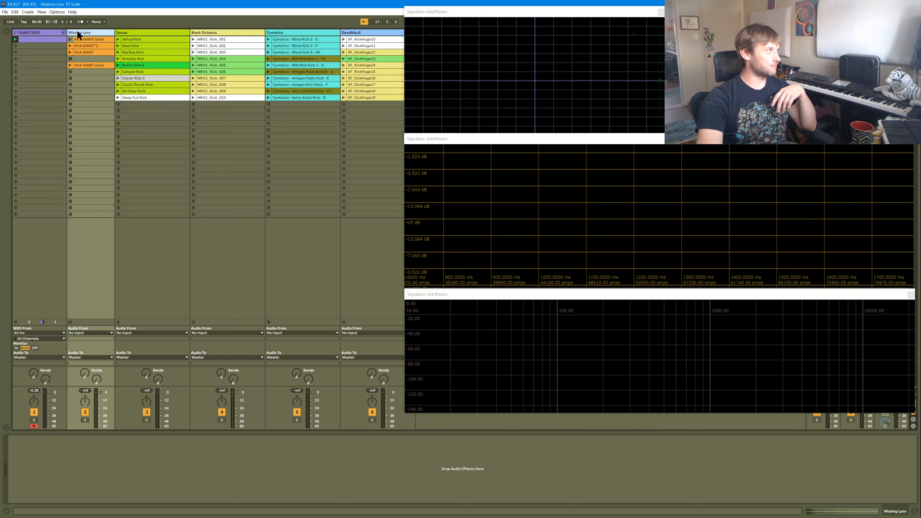